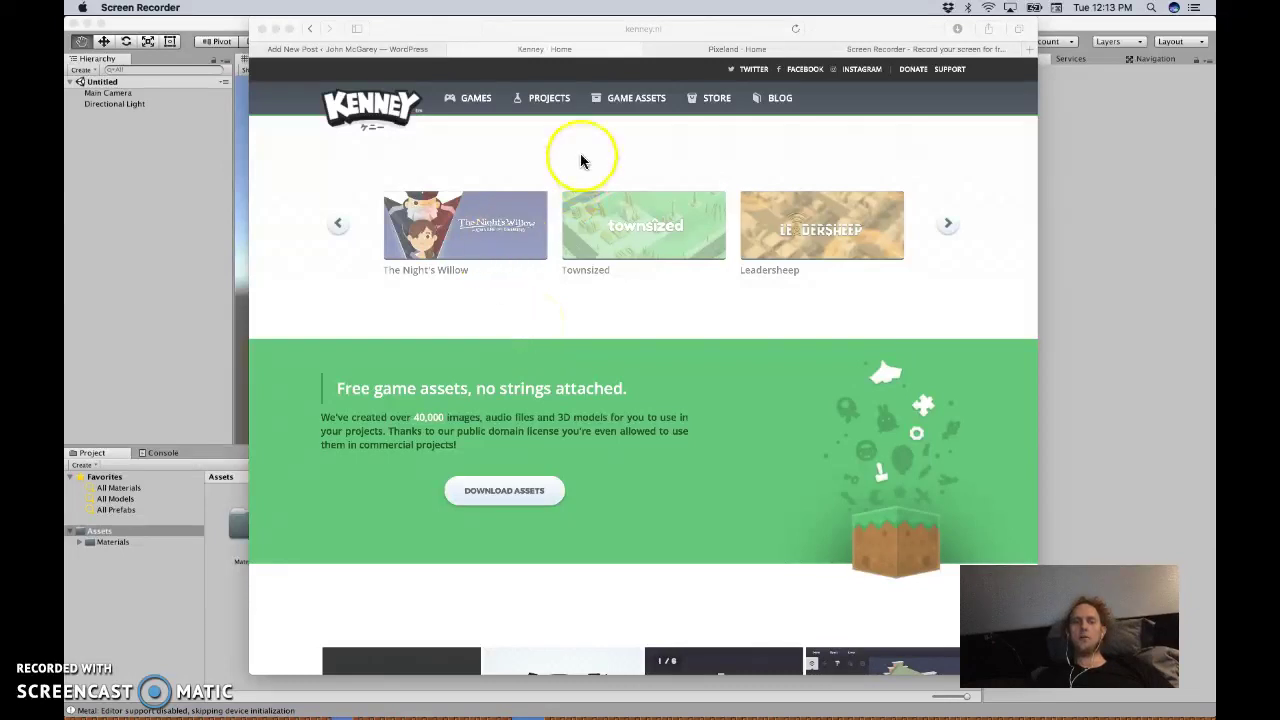
Download the 1.4 MB Modular Buildings ZIP from page 2 of Kenney's free game assets
left_click(578, 29)
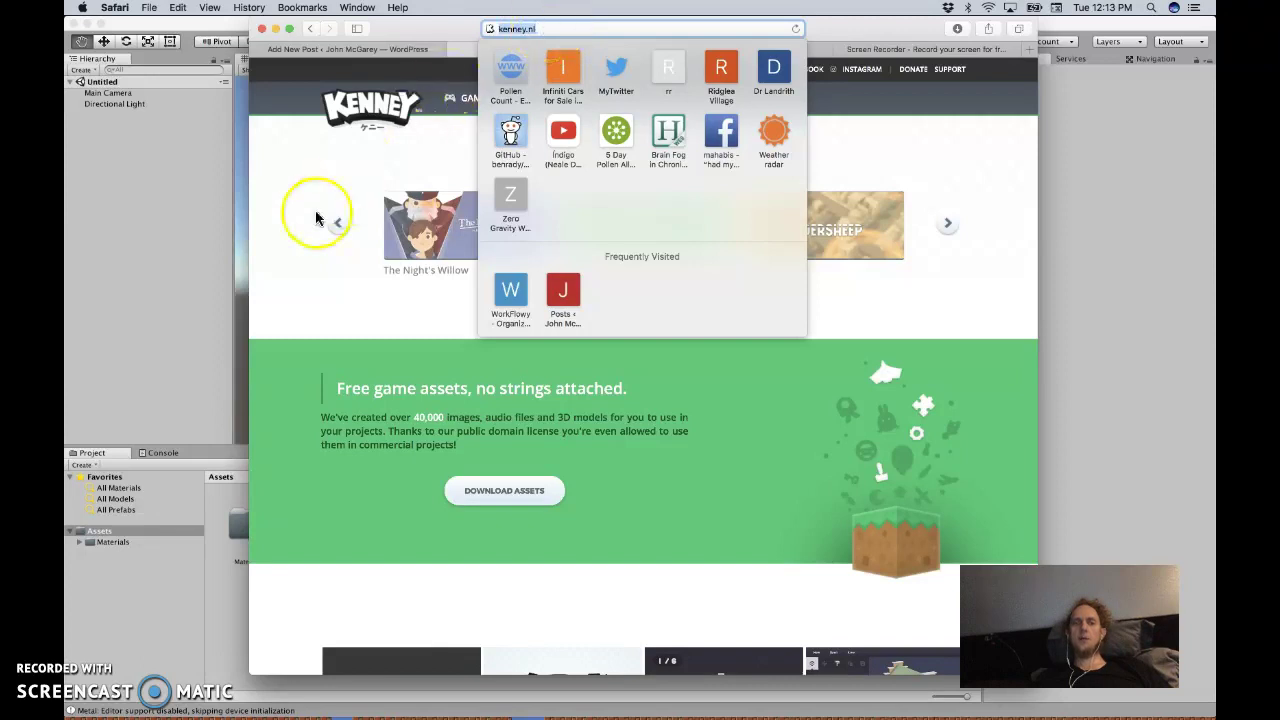
left_click(315, 210)
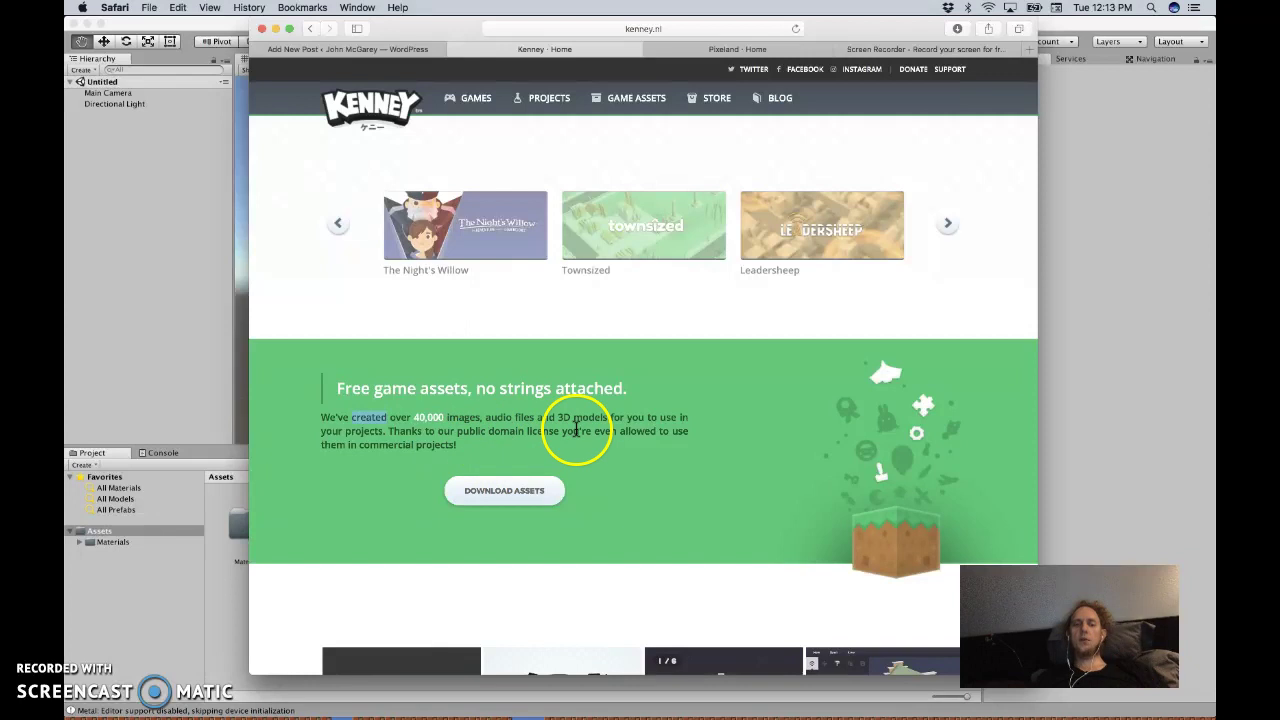
left_click(504, 490)
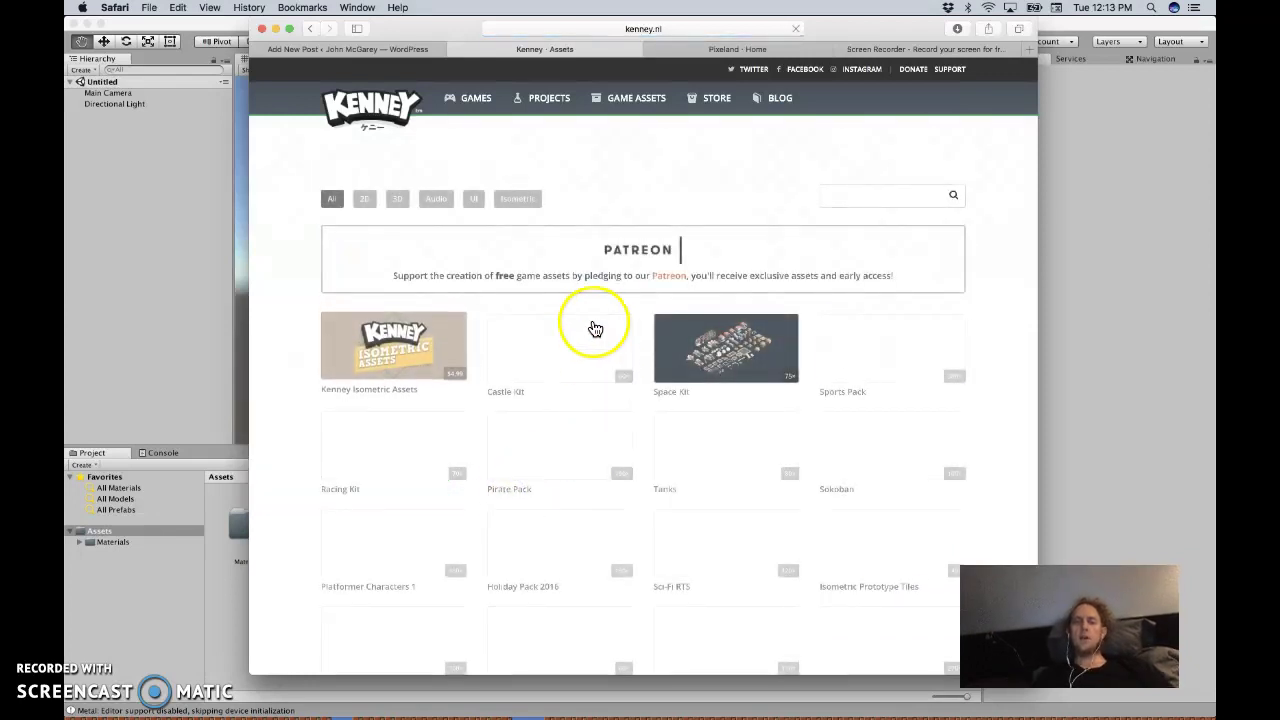
scroll(591, 323, "down", 5)
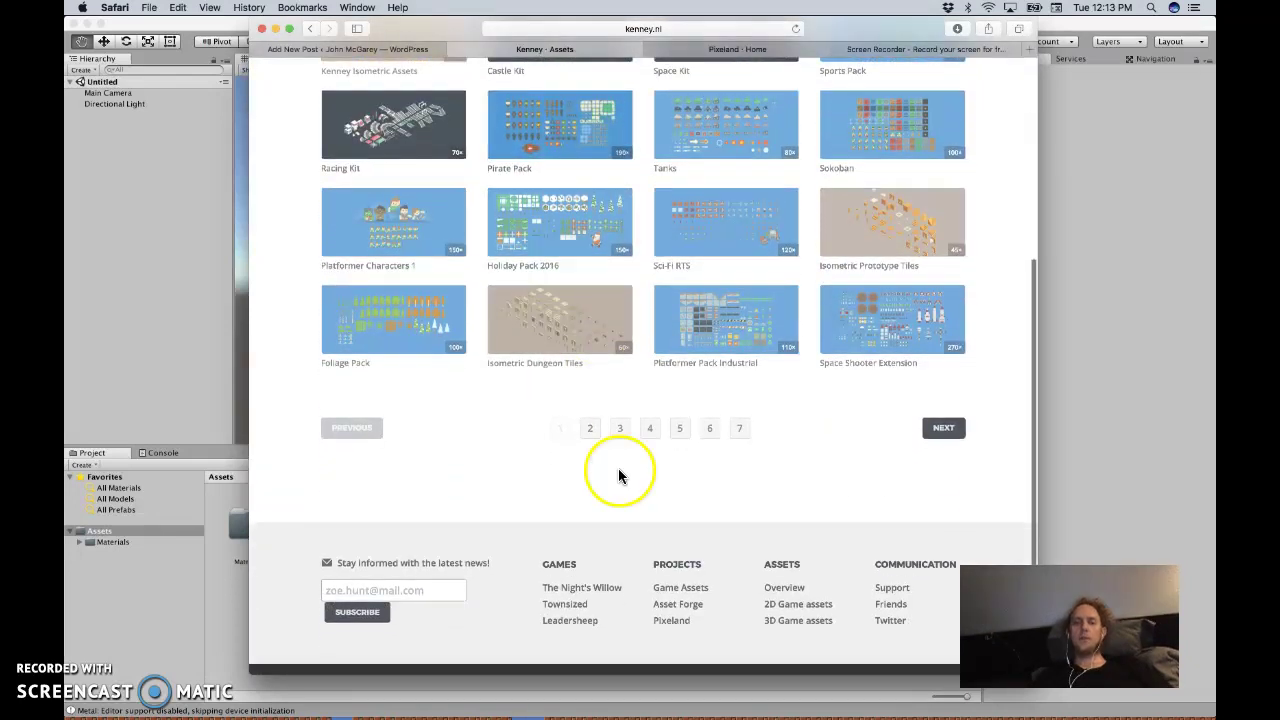
left_click(590, 428)
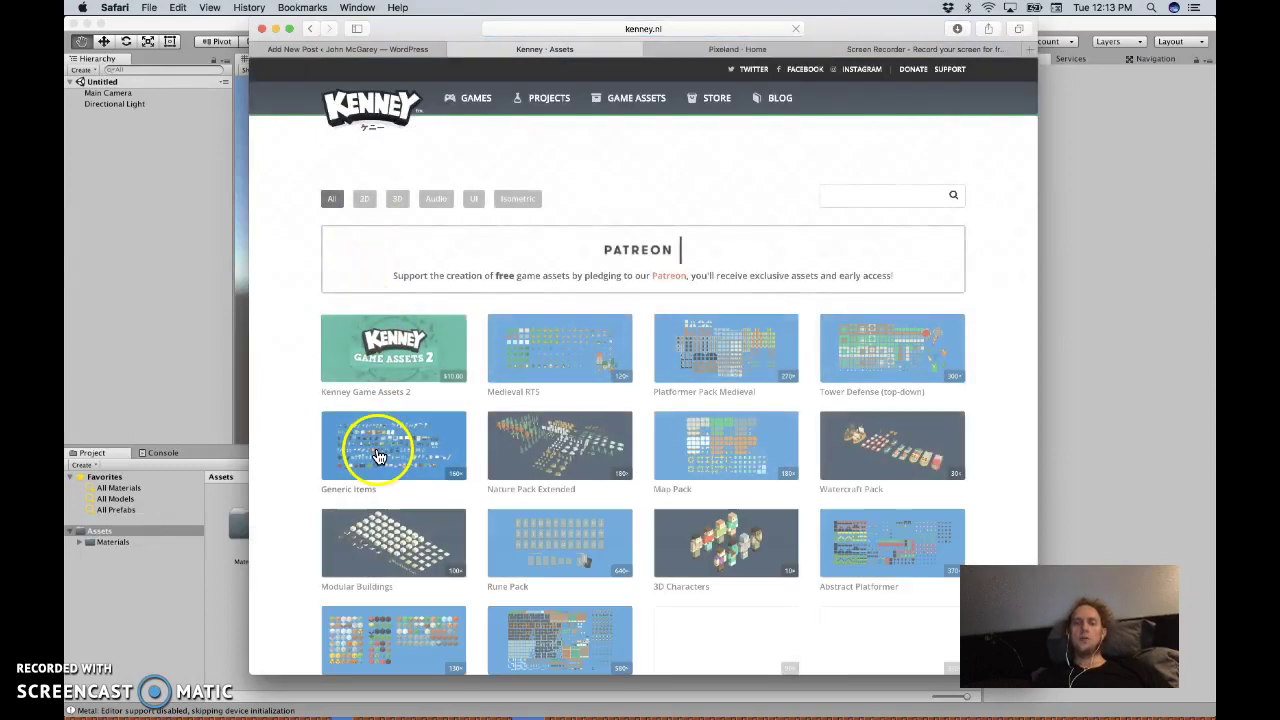
left_click(383, 545)
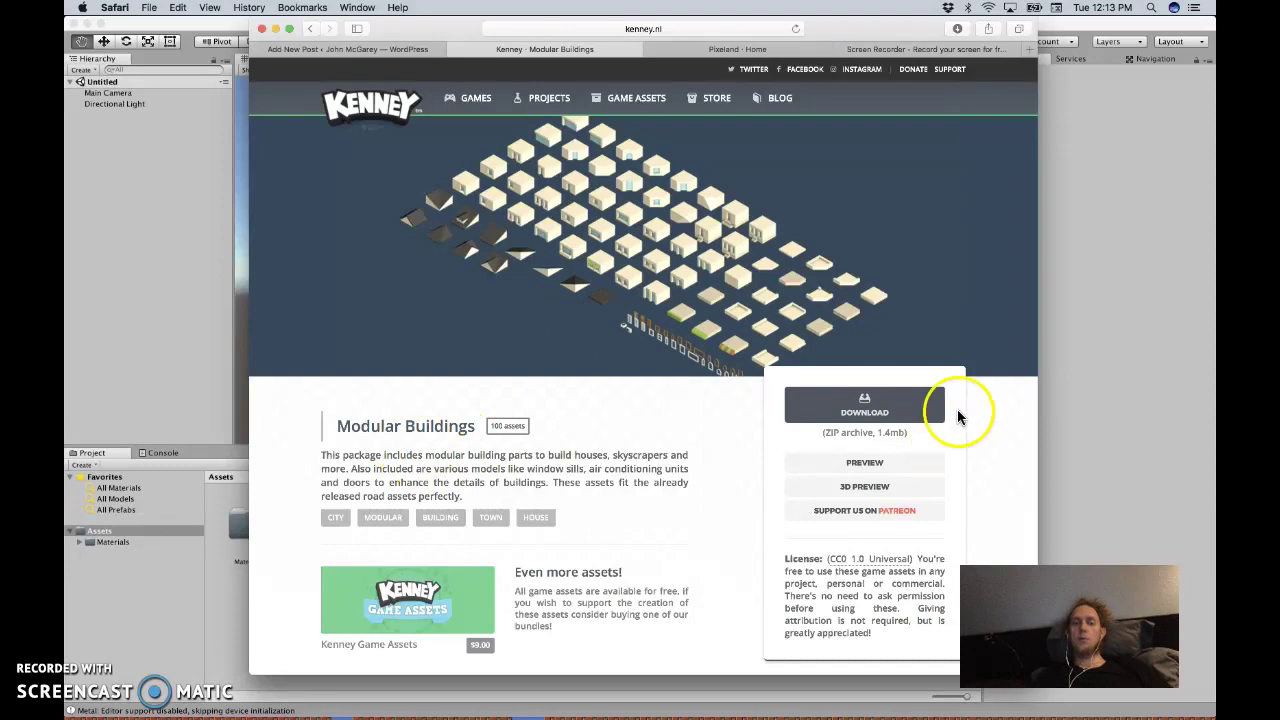
left_click(873, 409)
Reveal the downloaded modular-buildings-100-assets-2 folder in Finder, shown as icons
left_click(959, 29)
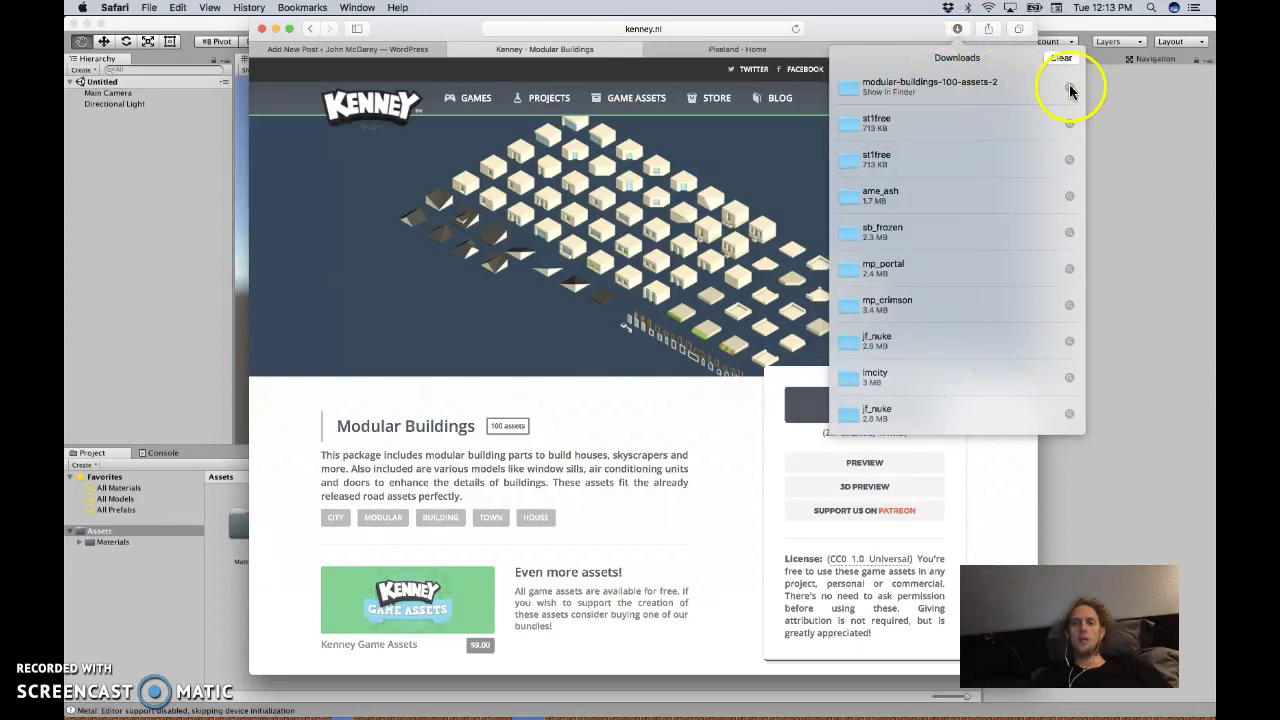
left_click(1069, 90)
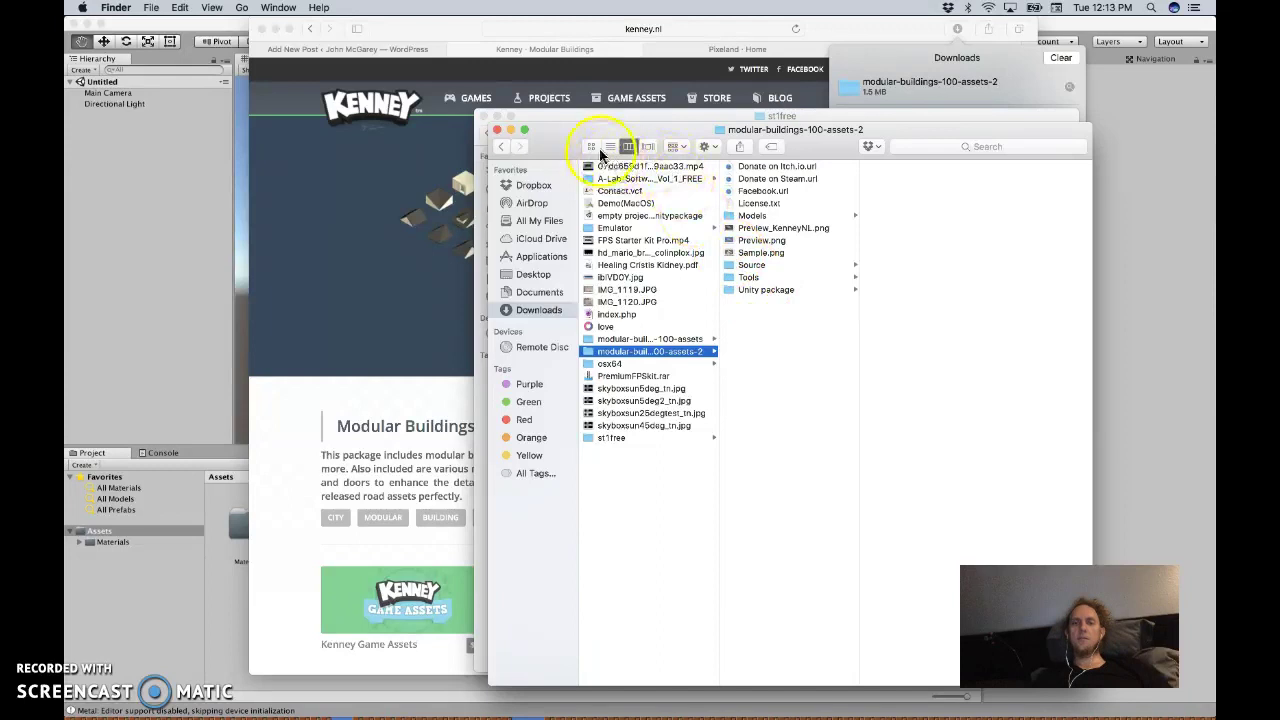
left_click(591, 147)
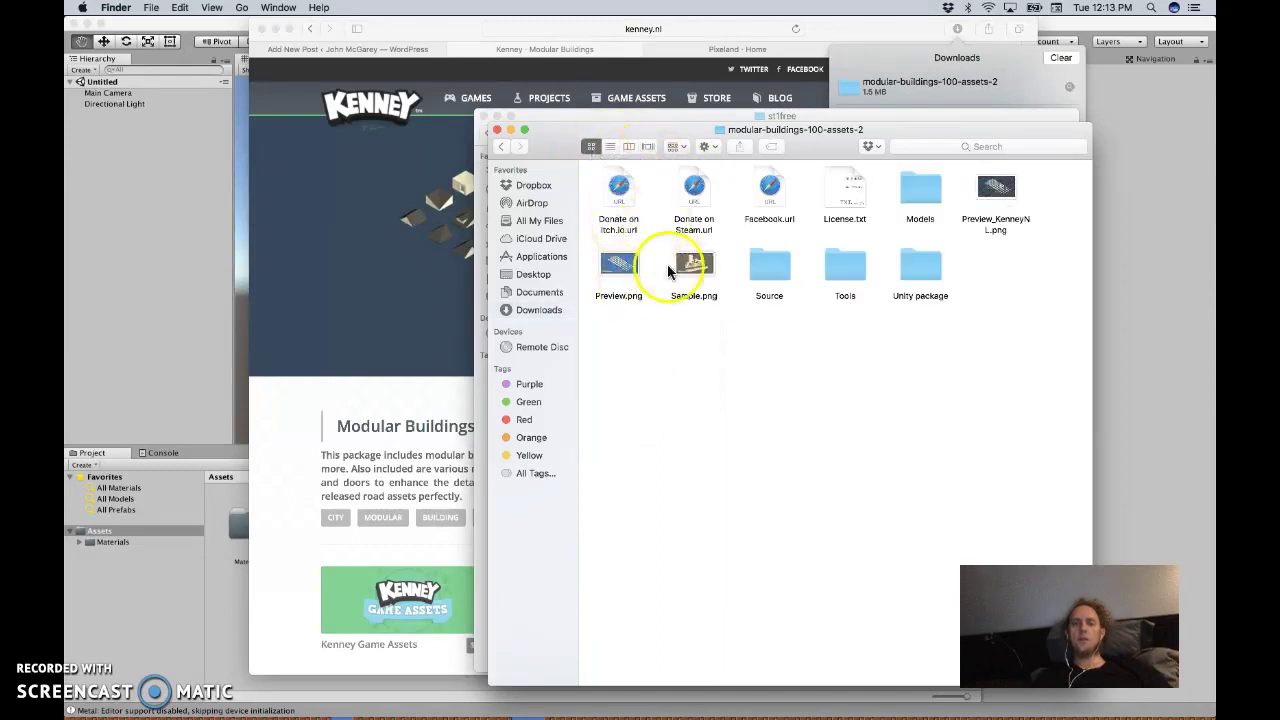
Open its Unity package folder and drag the modularBuildings package into Unity's Assets
double_click(930, 268)
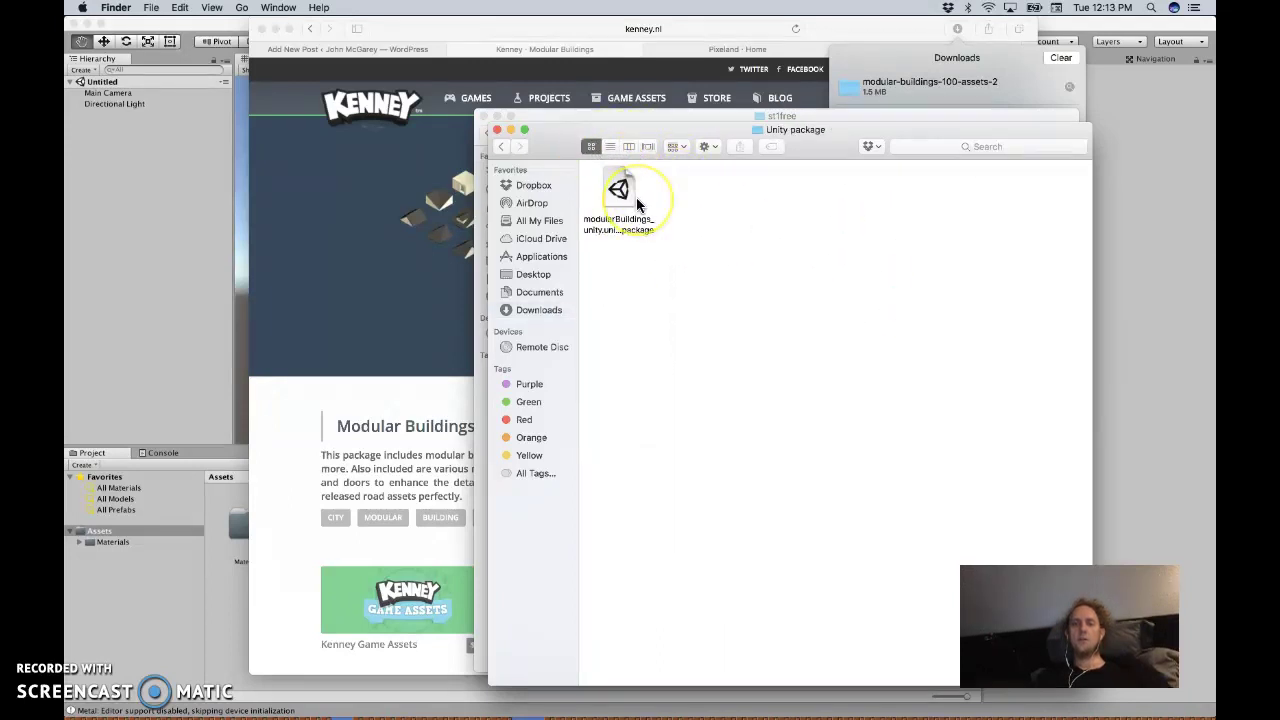
key("super+Up")
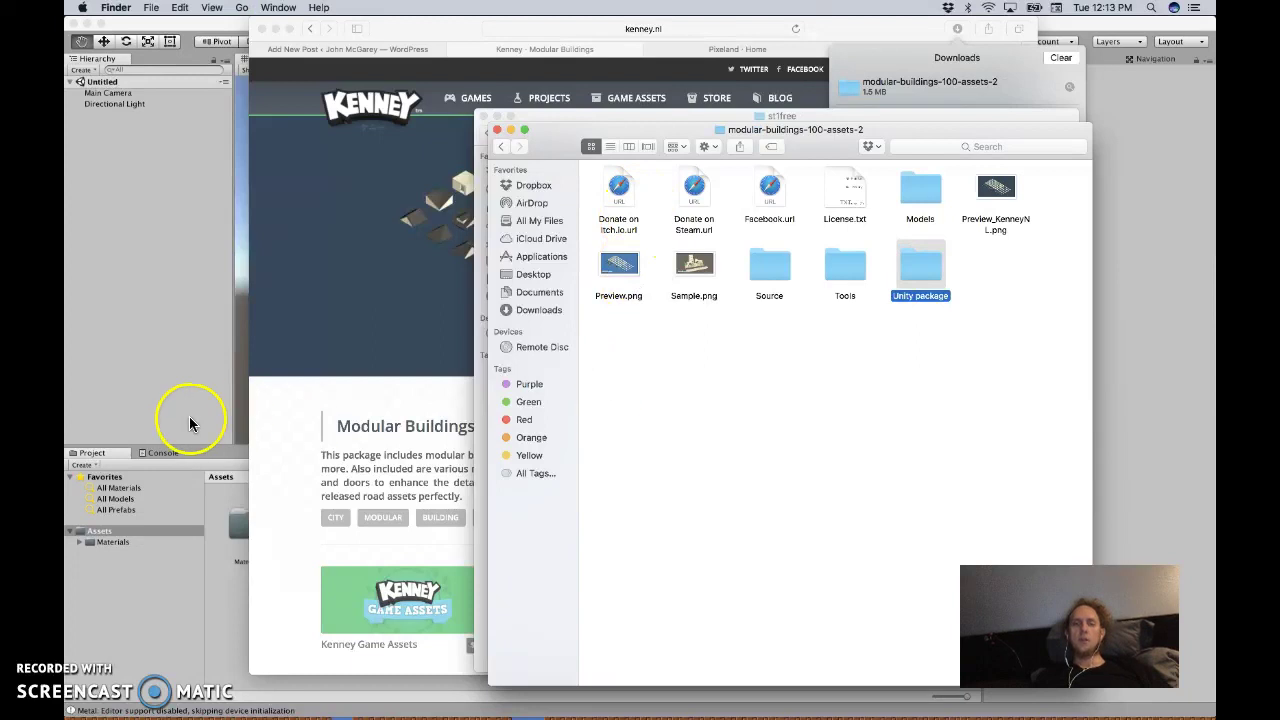
double_click(923, 284)
left_click_drag(619, 190, 114, 590)
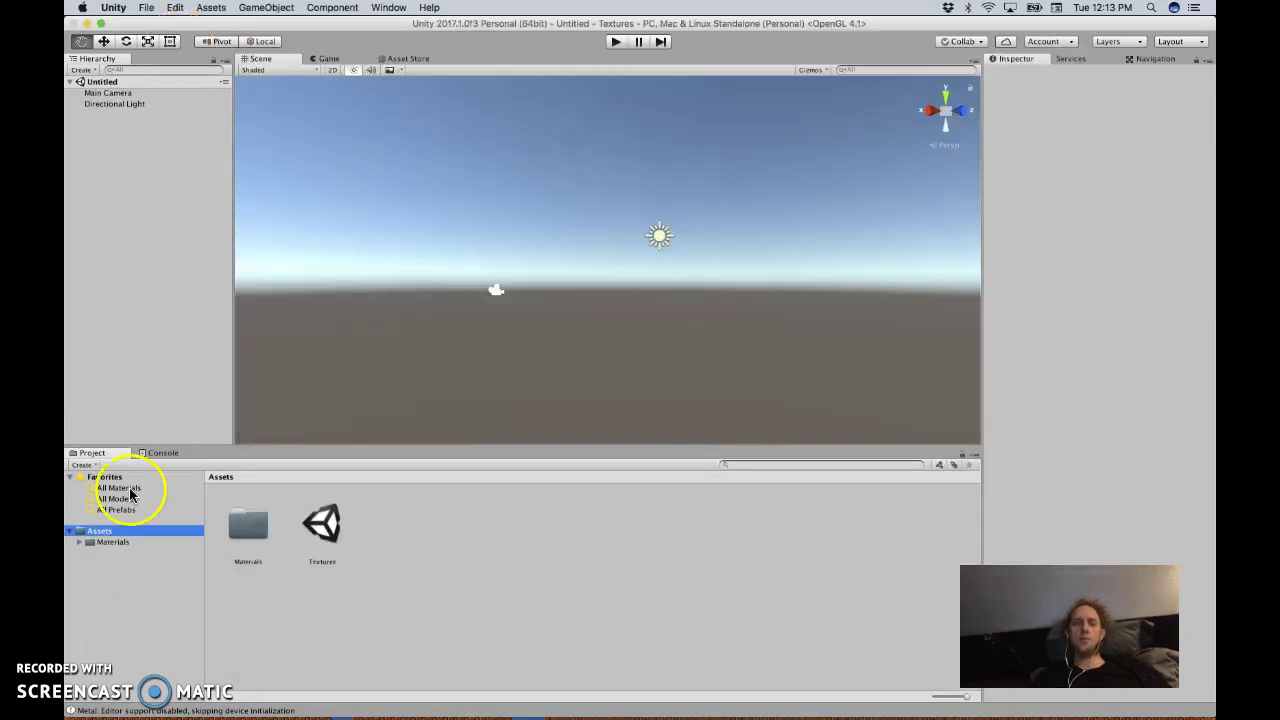
Import the modularBuildings .unitypackage from Downloads/modular-buildings-100-assets-2/Unity package as a custom package
left_click(146, 7)
mouse_move(175, 7)
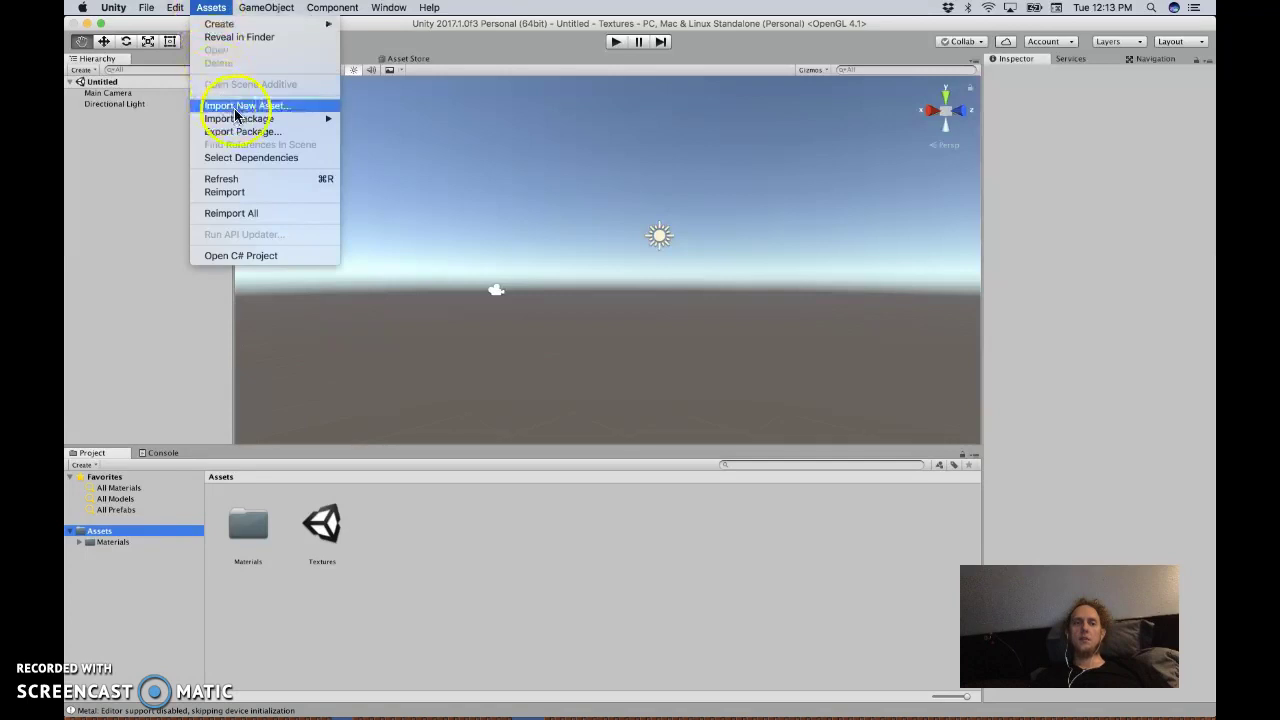
mouse_move(245, 125)
left_click(390, 119)
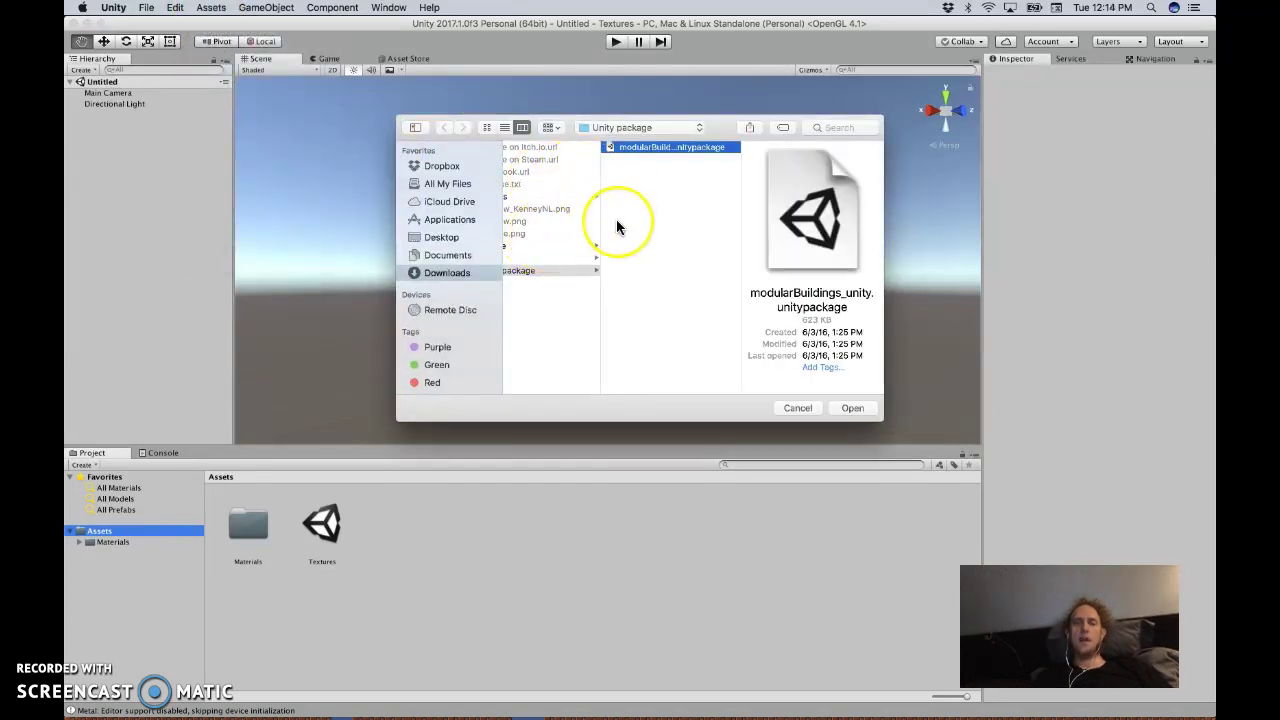
scroll(617, 228, "left", 5)
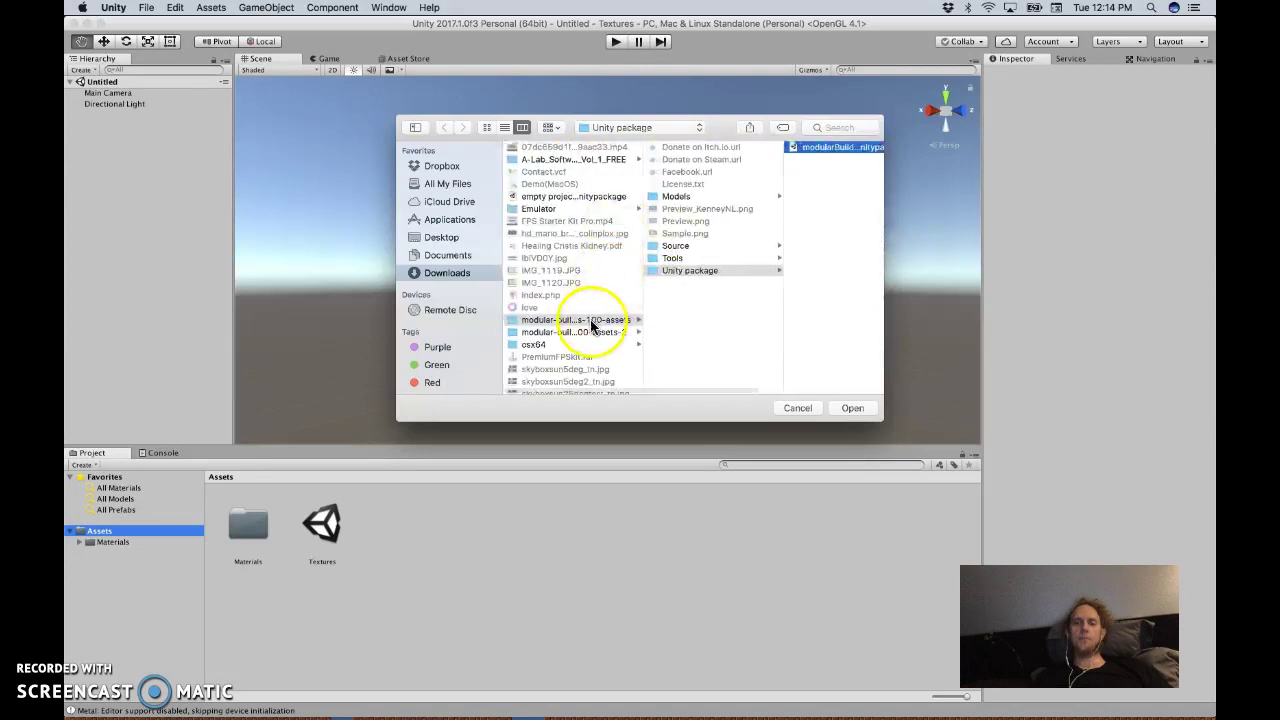
left_click(586, 332)
left_click(690, 270)
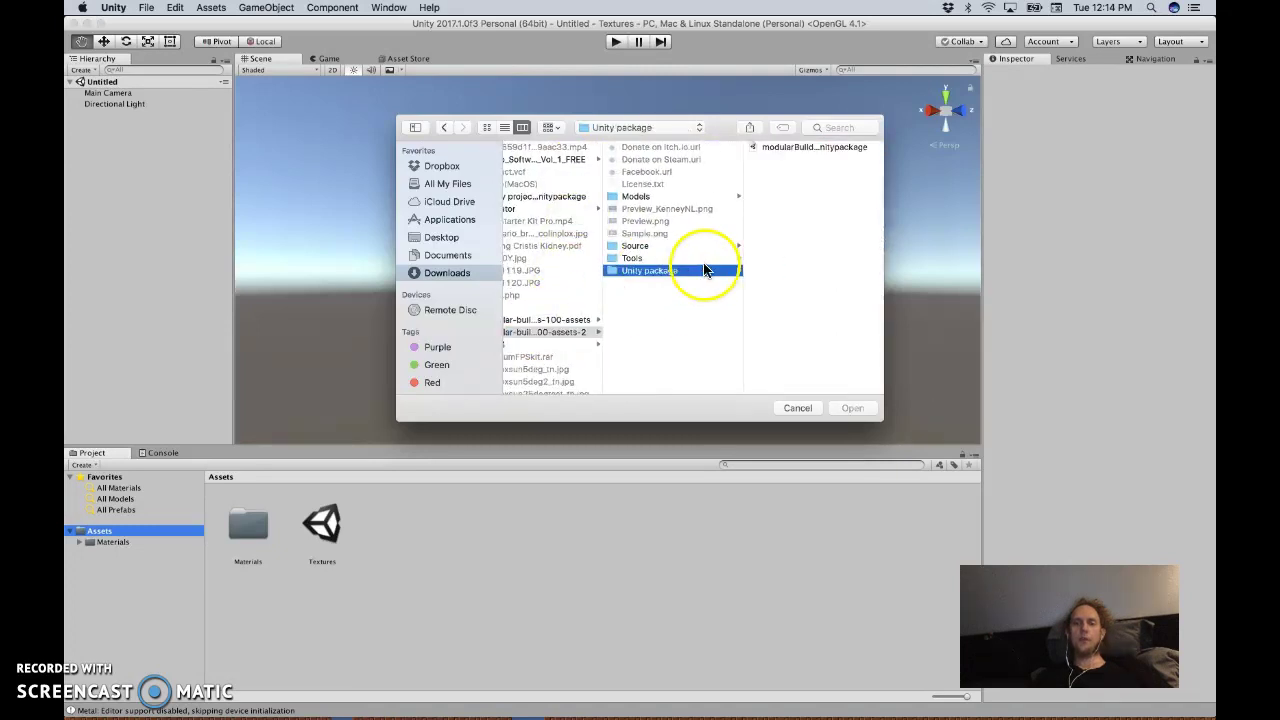
double_click(783, 145)
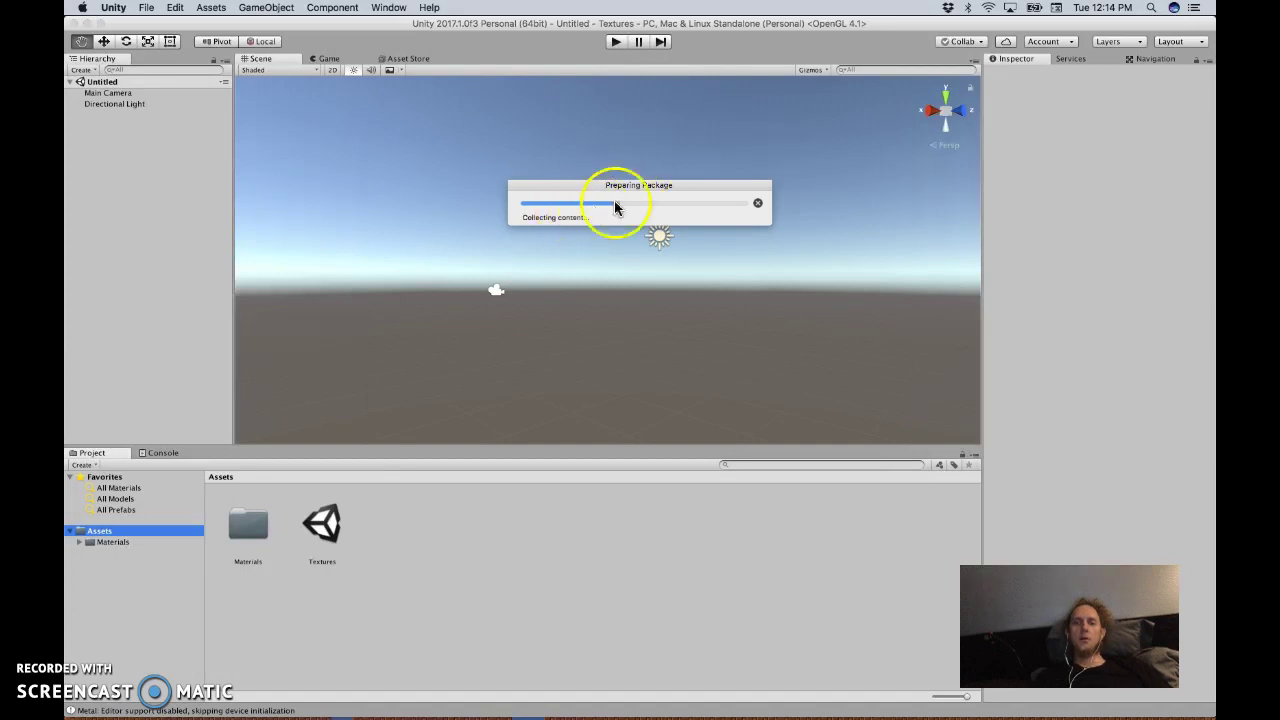
Import all package files, browse the new Modular Buildings folder, then return to Assets
scroll(228, 260, "down", 20)
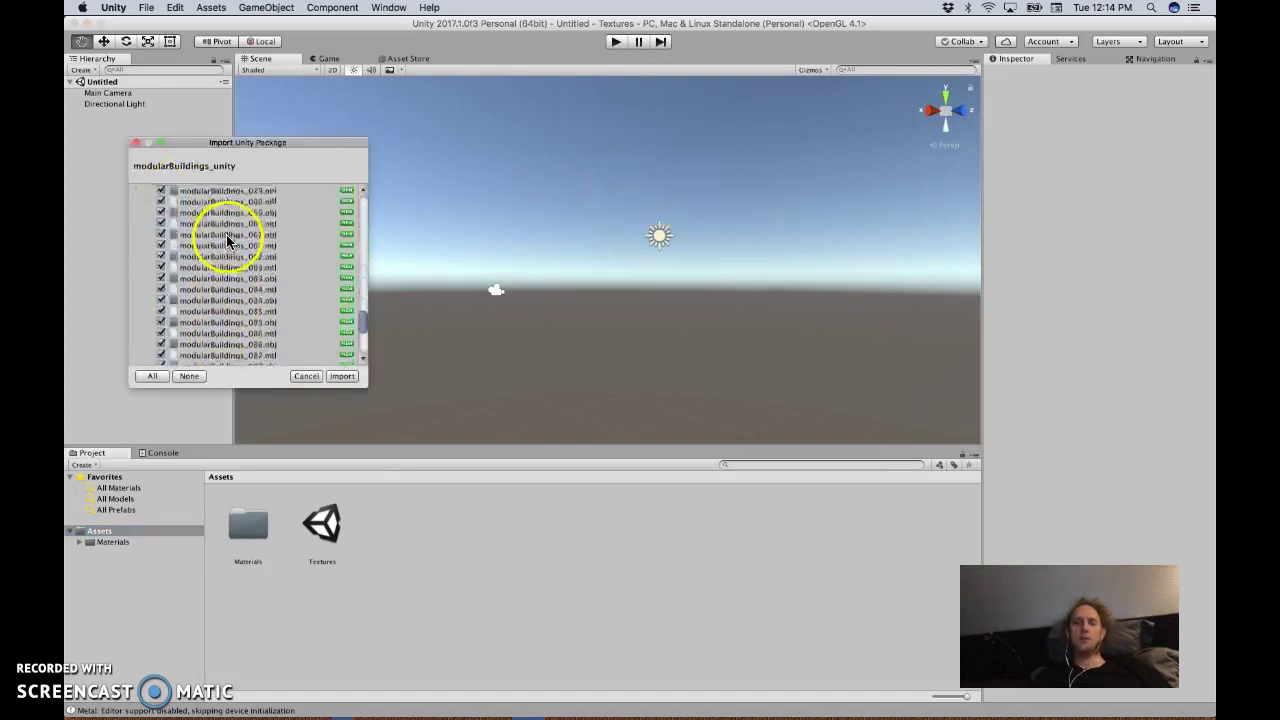
left_click(343, 377)
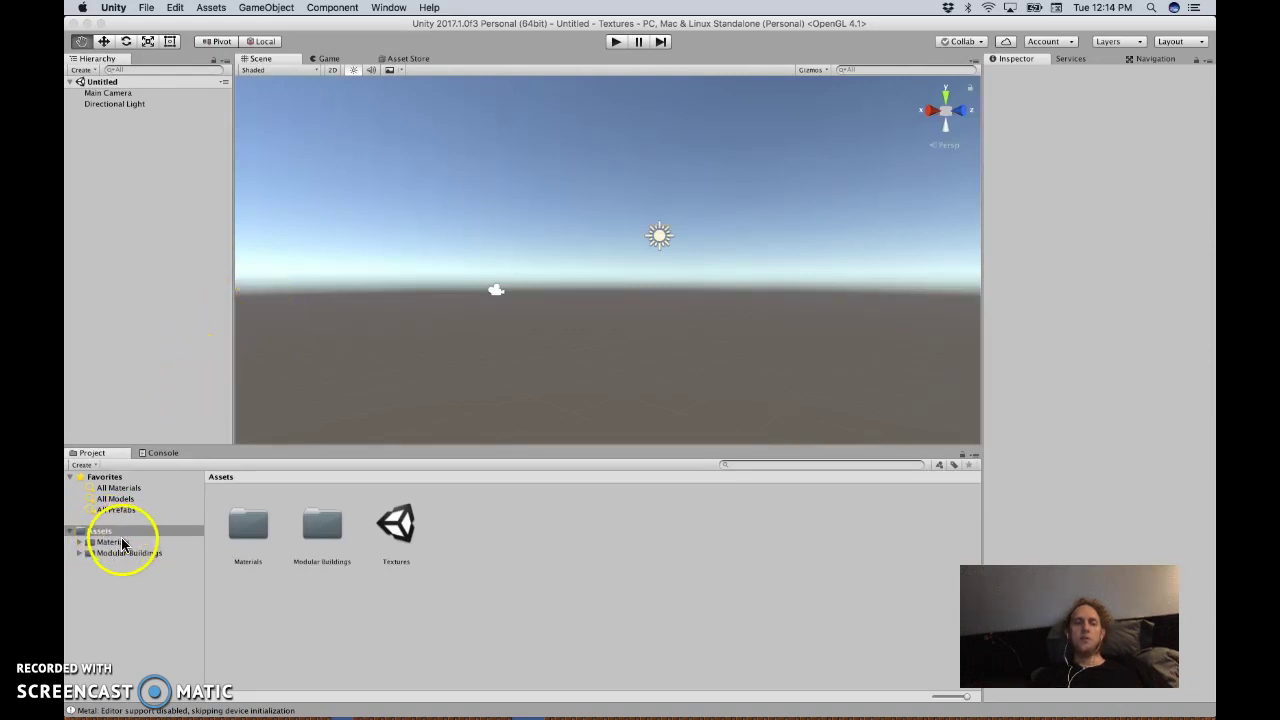
left_click(127, 553)
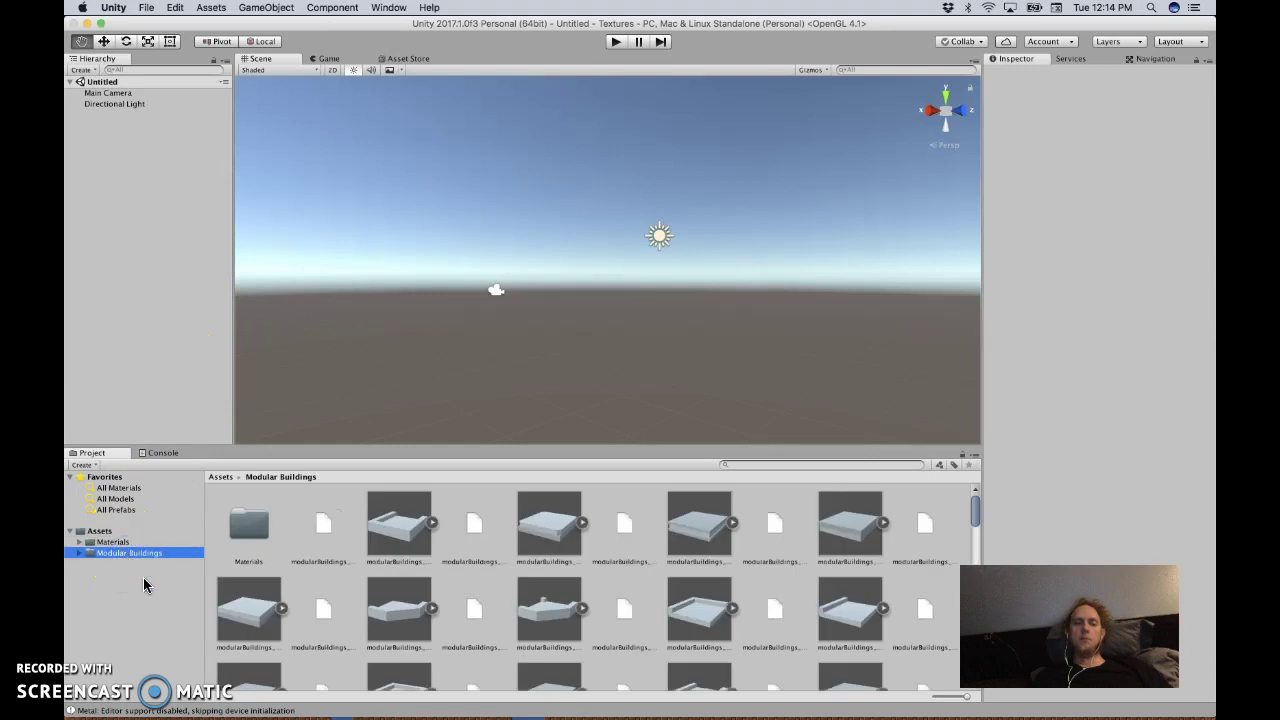
left_click(79, 553)
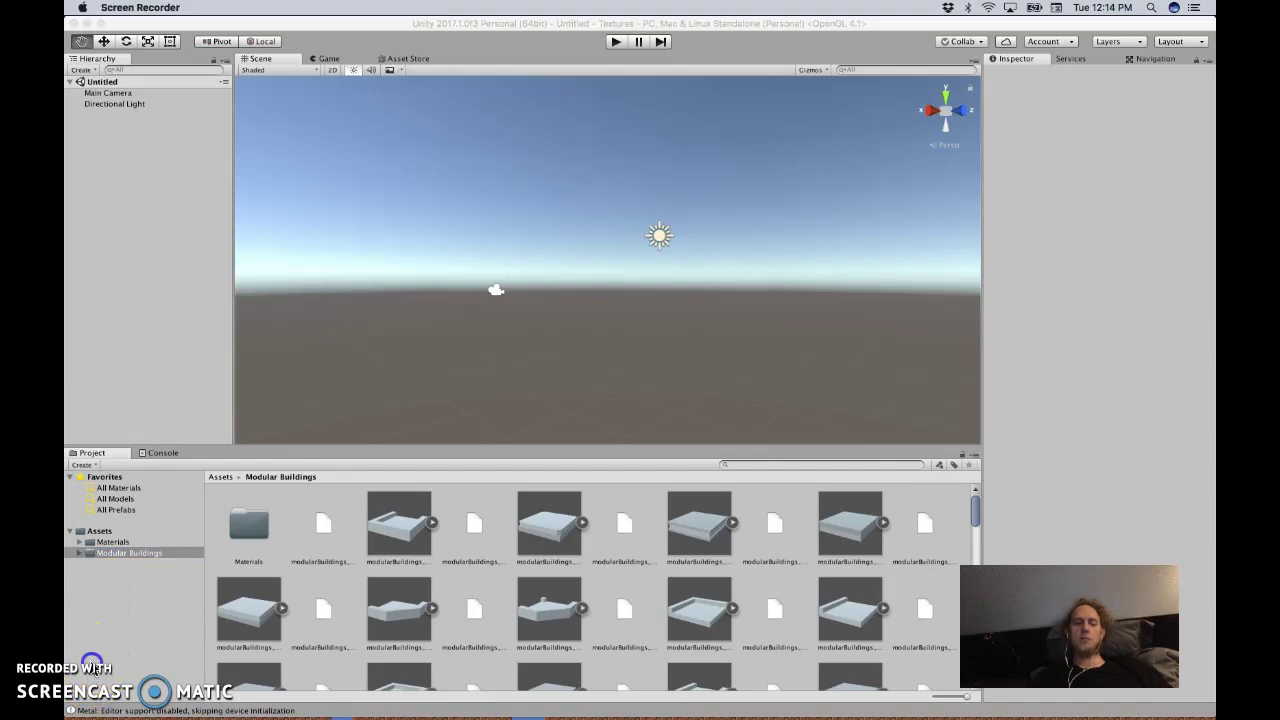
left_click(101, 533)
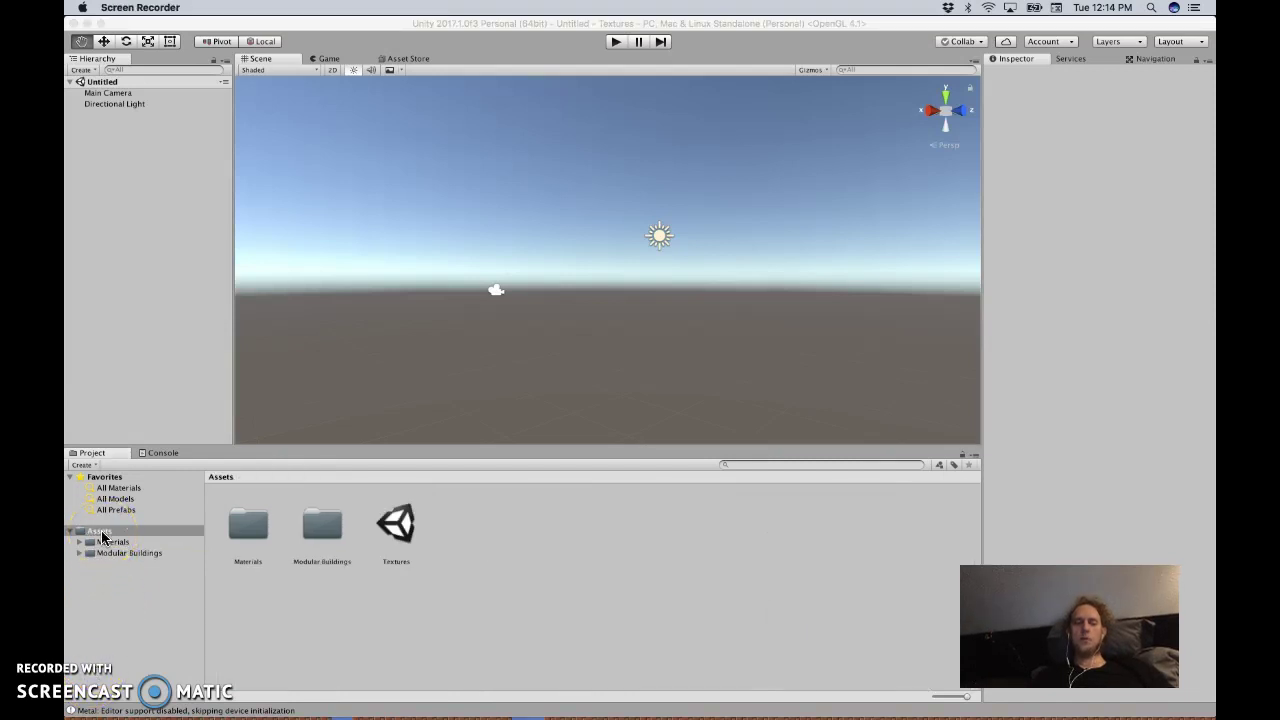
Create a new folder in Assets and name it Favorites
right_click(102, 533)
left_click(151, 471)
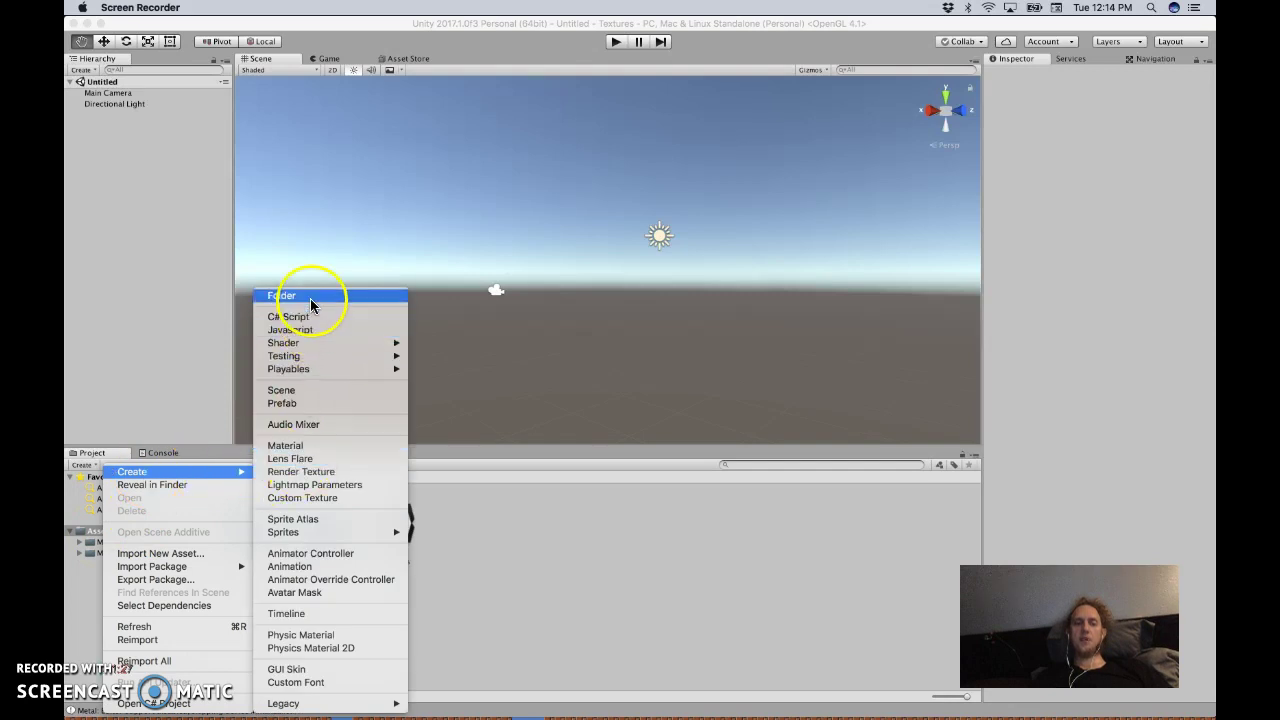
left_click(311, 297)
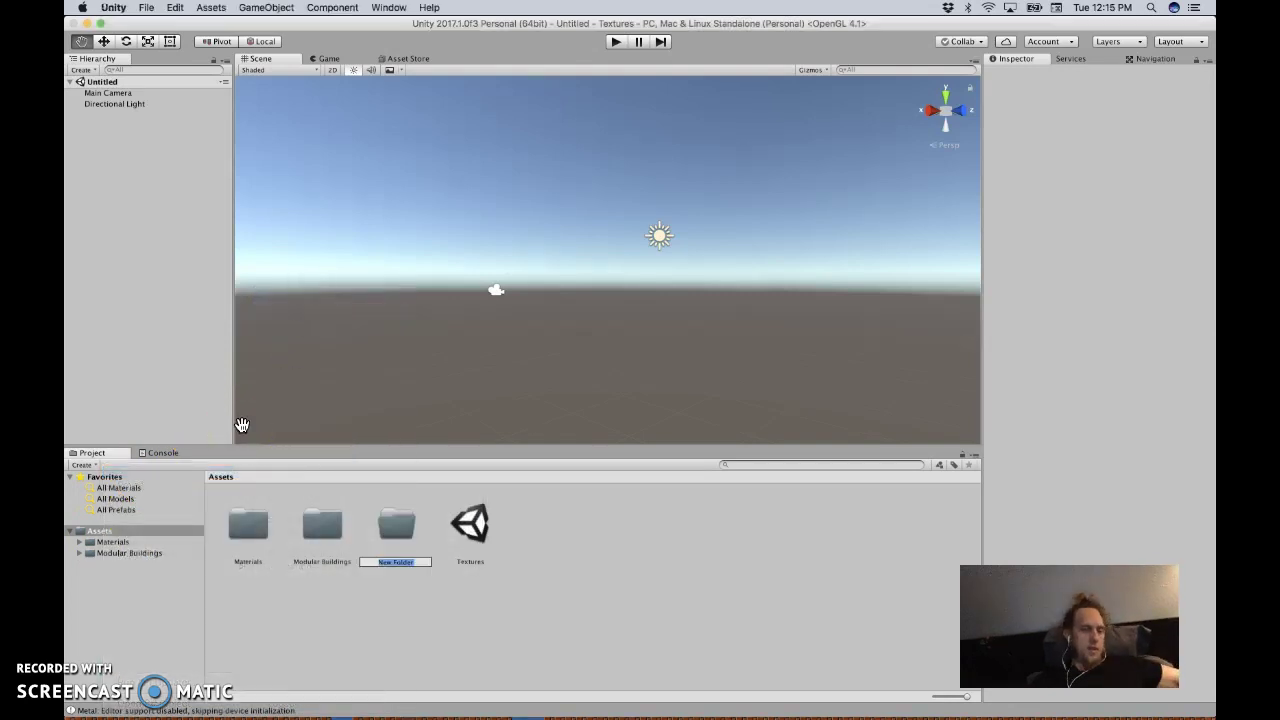
left_click(109, 609)
left_click(395, 527)
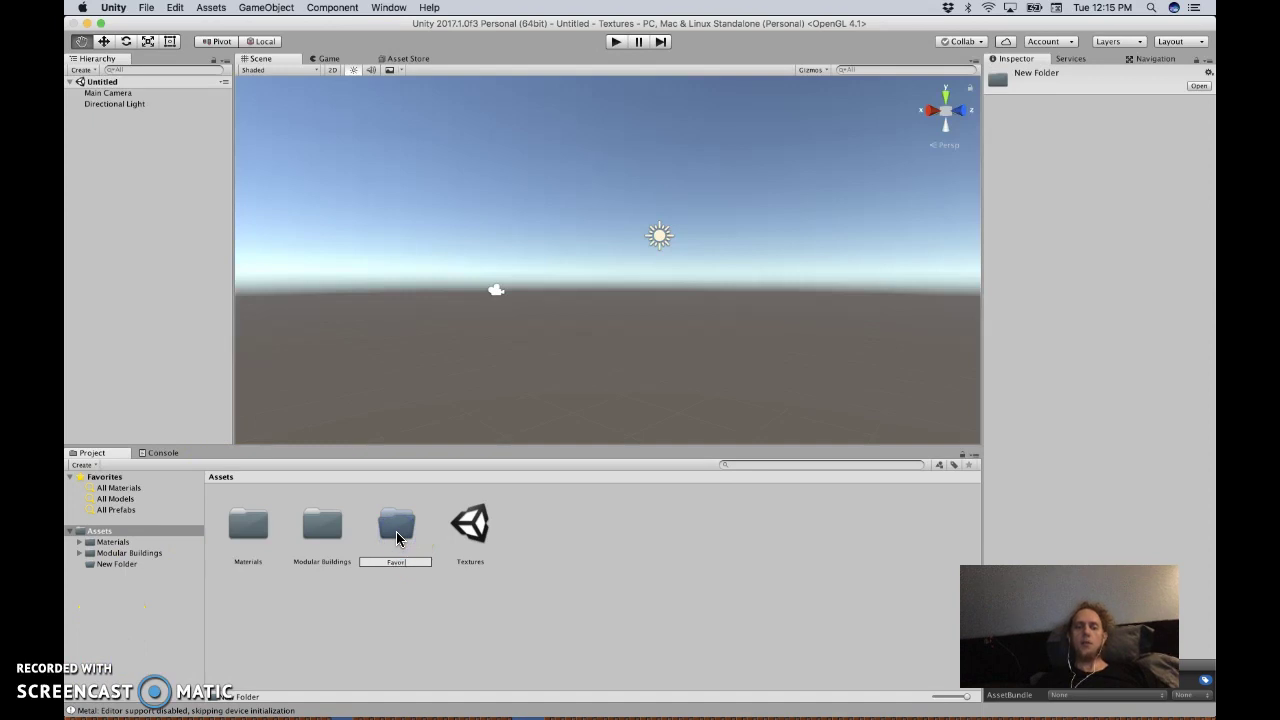
type("Favorites")
key("Return")
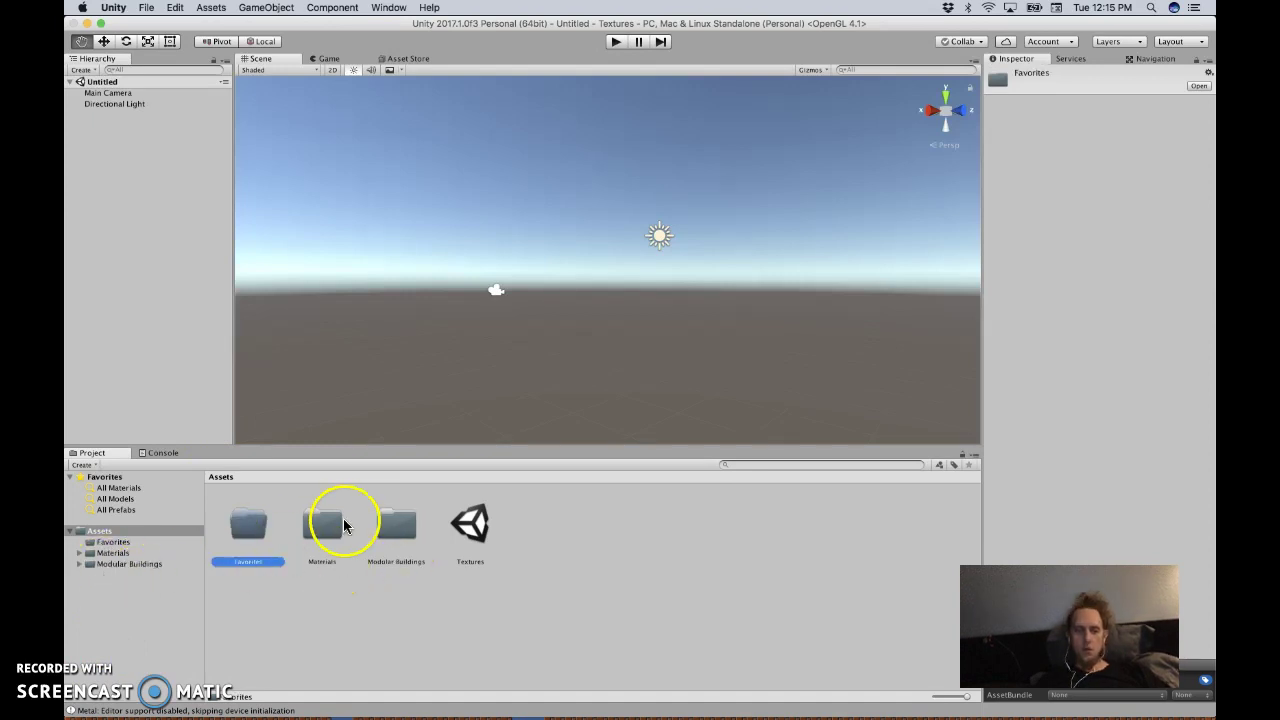
Browse the Modular Buildings models and move modularBuildings_053 into Favorites
double_click(378, 526)
scroll(522, 590, "down", 2)
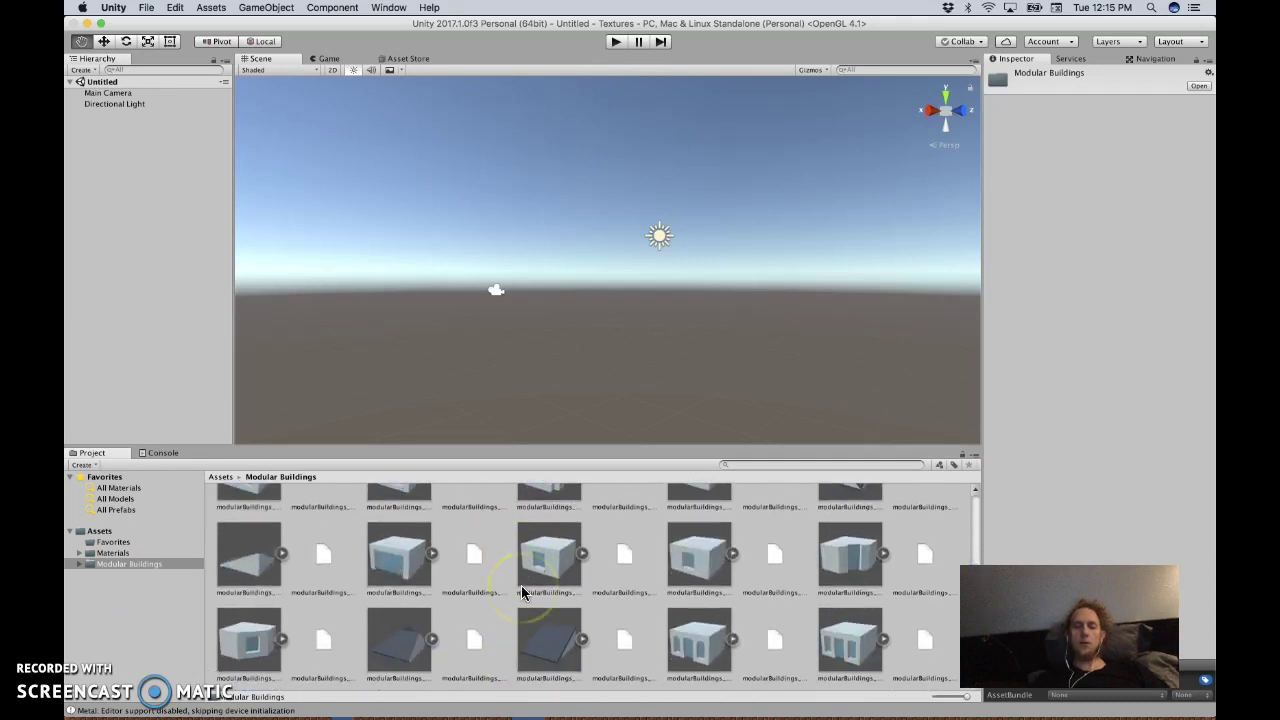
scroll(521, 591, "up", 1)
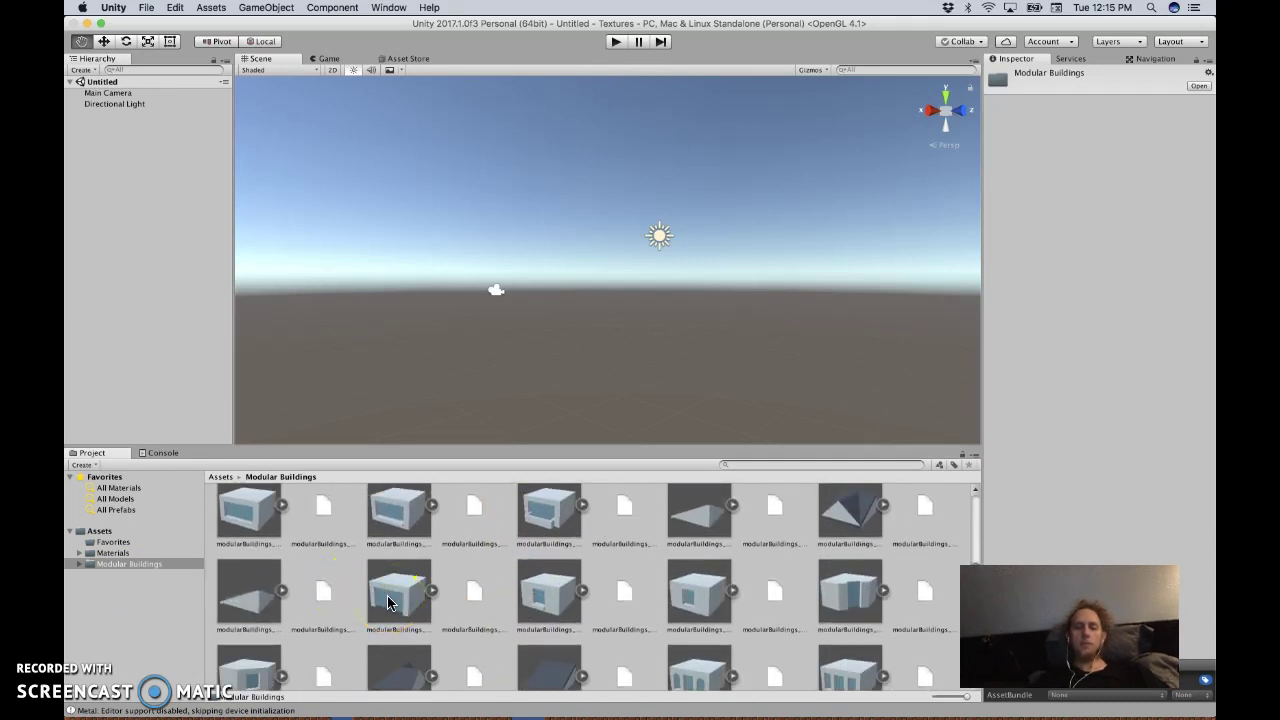
scroll(389, 602, "down", 3)
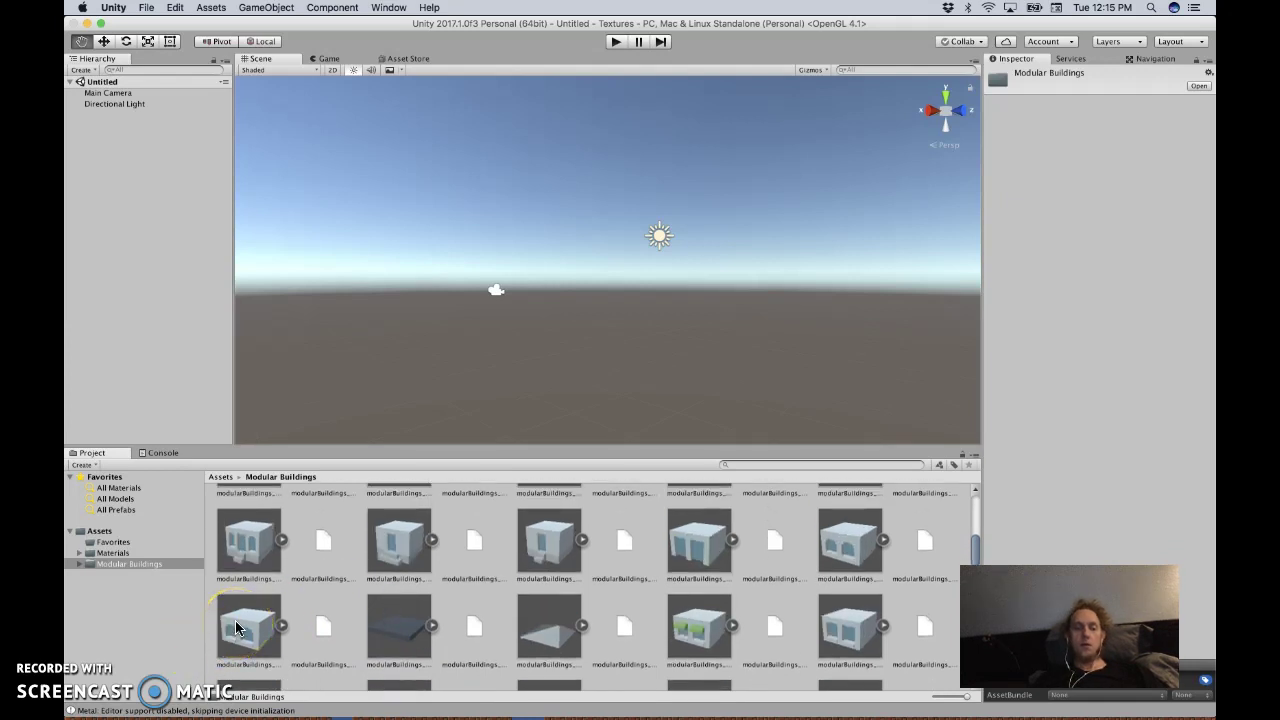
scroll(240, 553, "up", 1)
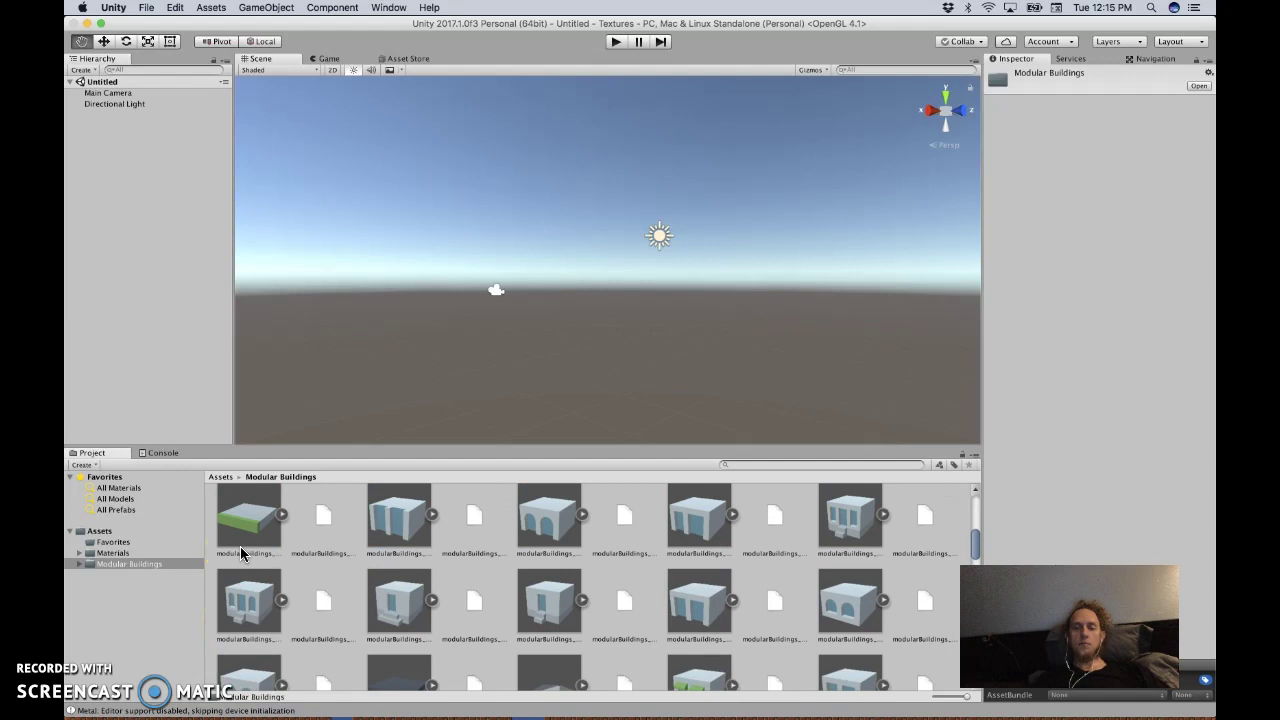
left_click(831, 520)
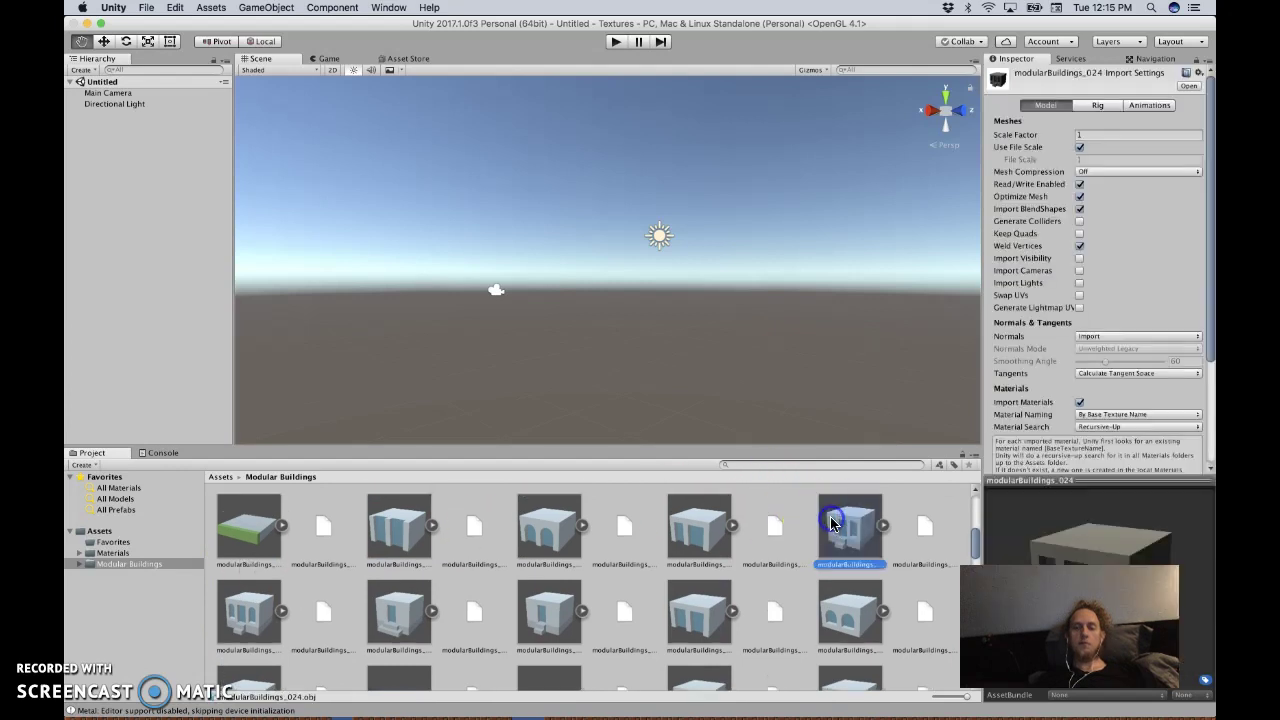
scroll(732, 535, "down", 5)
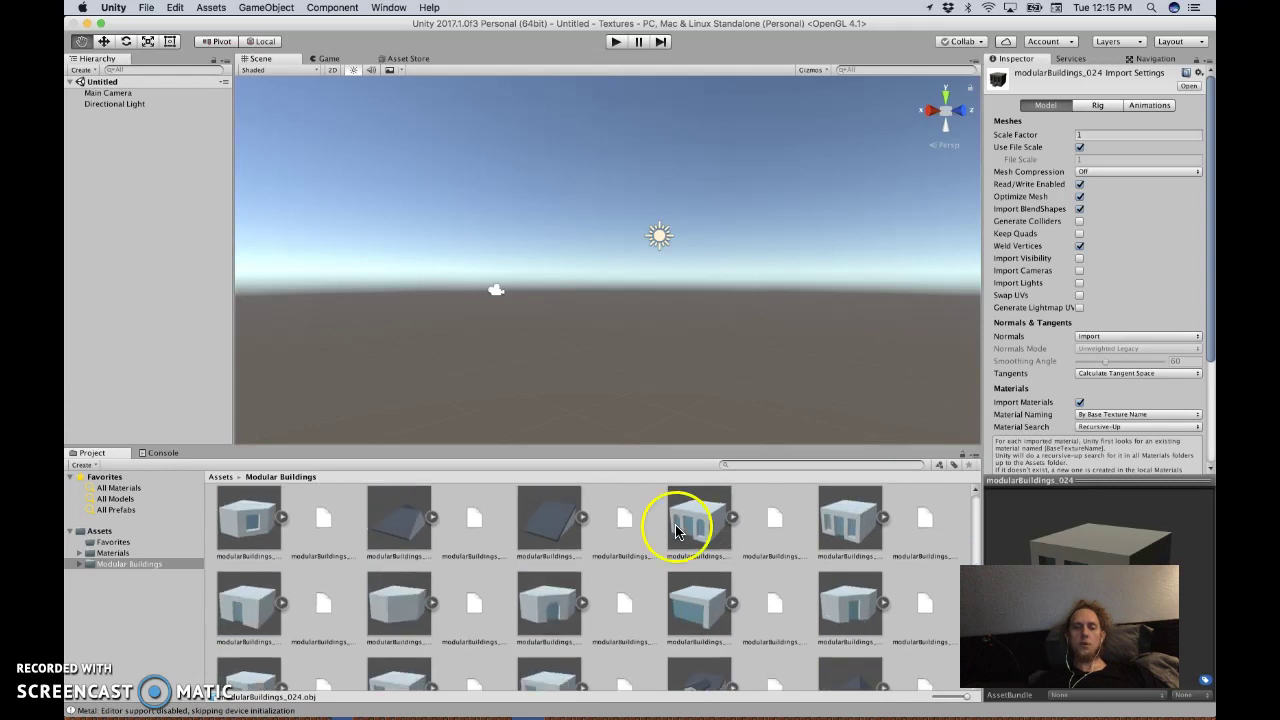
left_click(650, 528)
left_click(699, 530)
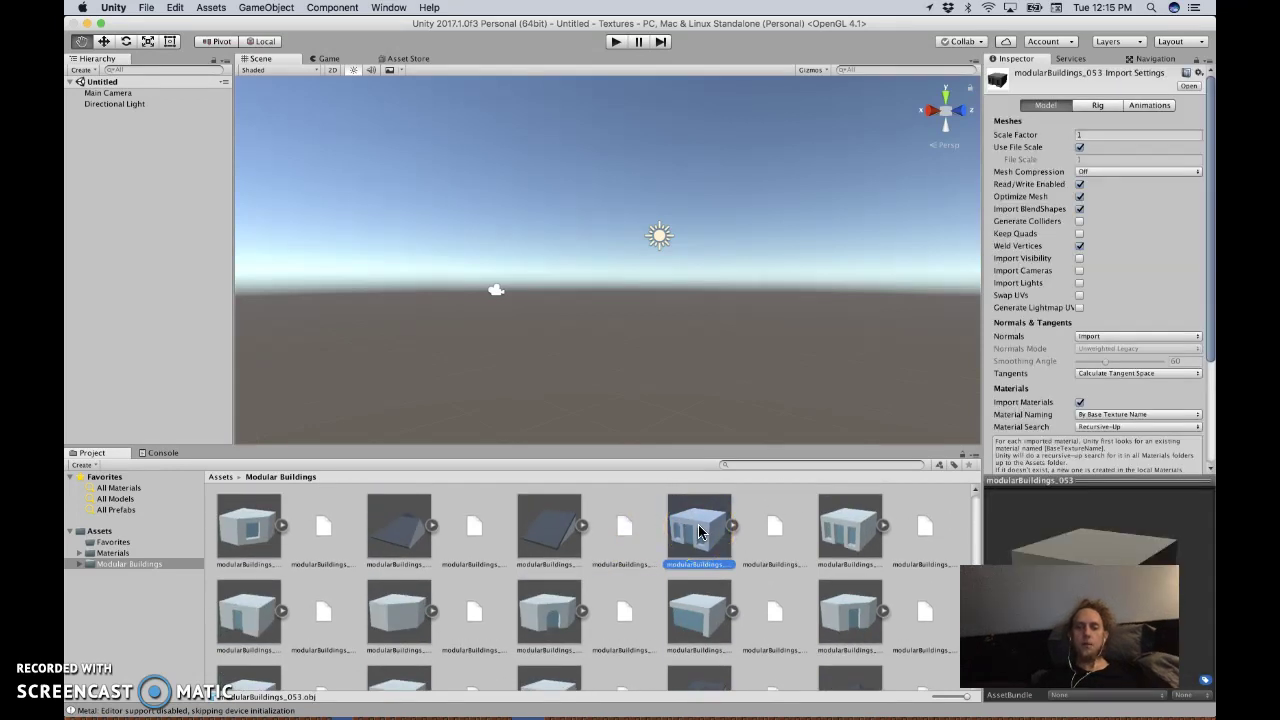
left_click_drag(699, 530, 120, 543)
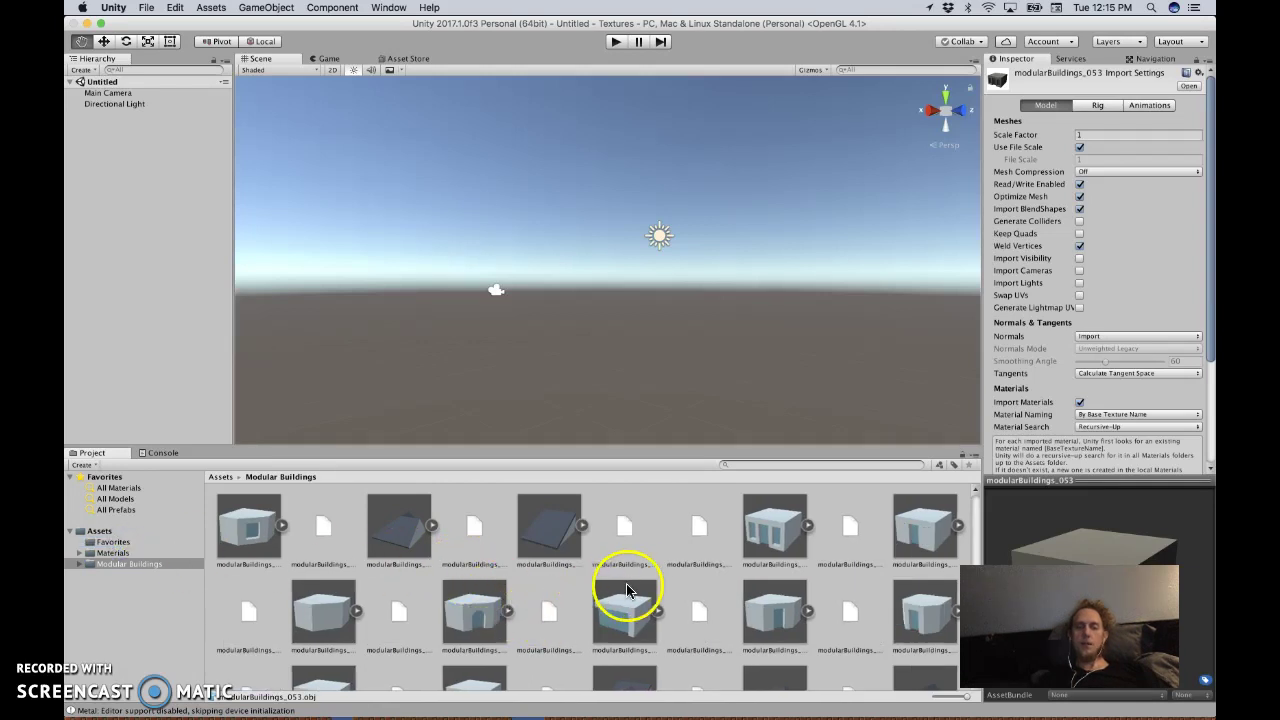
Move the arched building and modularBuildings_022 into Favorites
scroll(623, 600, "down", 3)
scroll(623, 604, "down", 3)
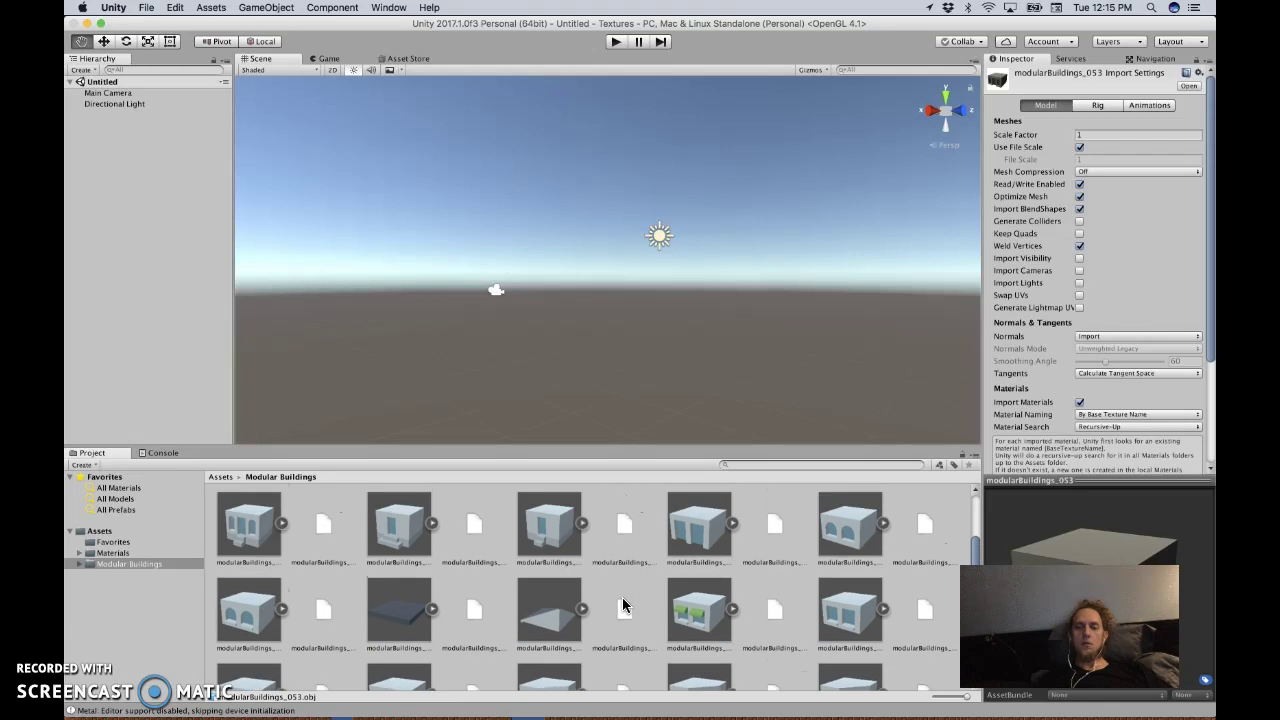
scroll(623, 604, "up", 1)
scroll(235, 645, "down", 1)
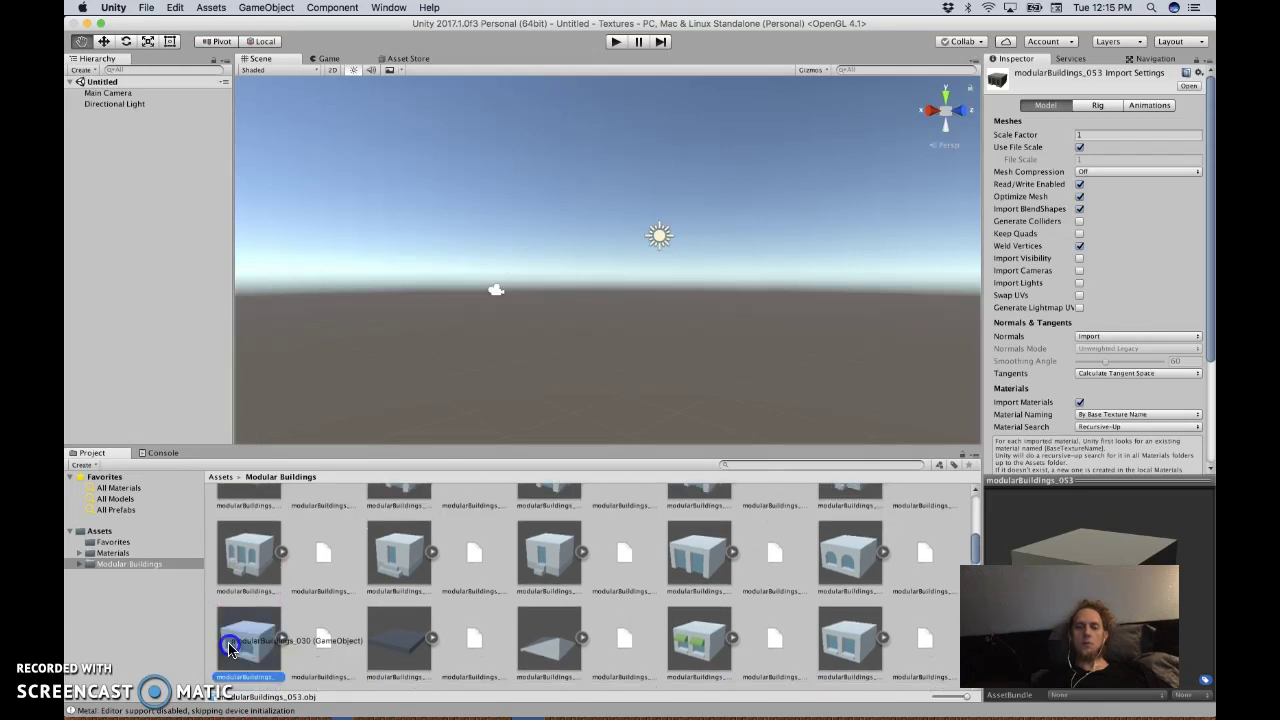
left_click(143, 565)
left_click_drag(234, 612, 114, 538)
left_click(539, 603)
scroll(539, 603, "up", 1)
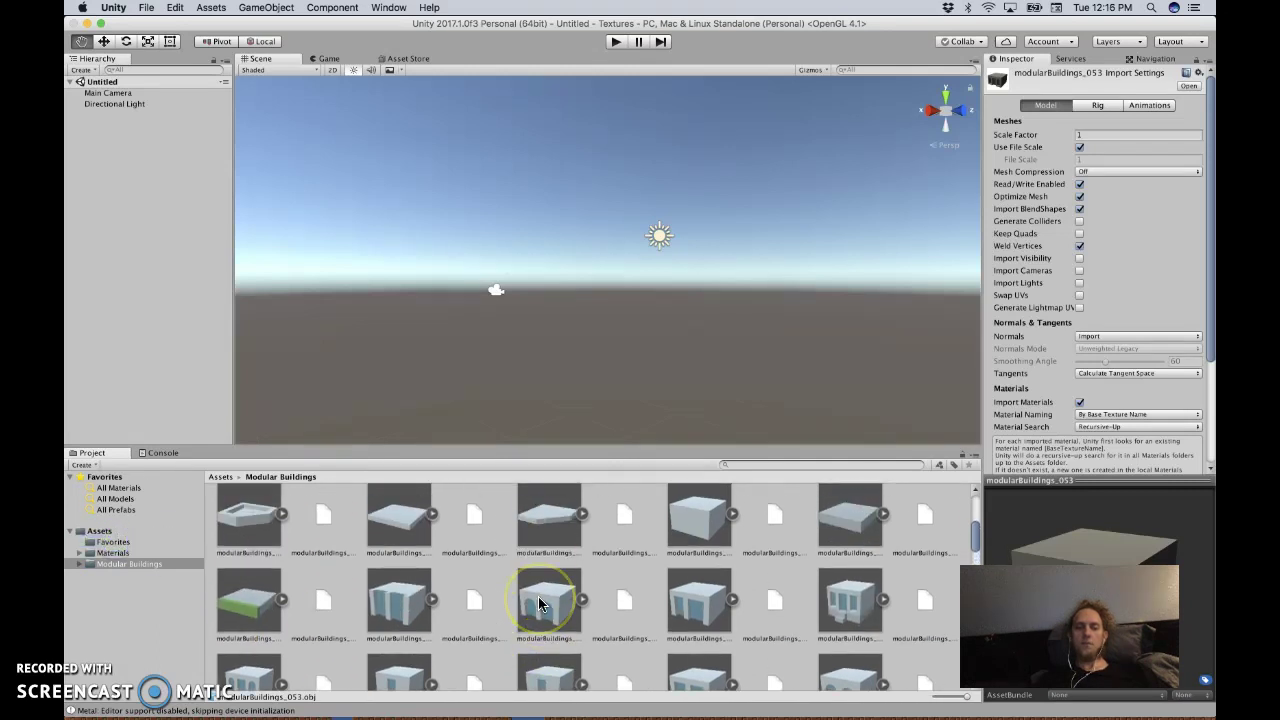
left_click_drag(541, 612, 145, 545)
Move the pillar building and one more building model into Favorites
left_click(397, 603)
left_click_drag(471, 600, 149, 537)
scroll(503, 586, "down", 3)
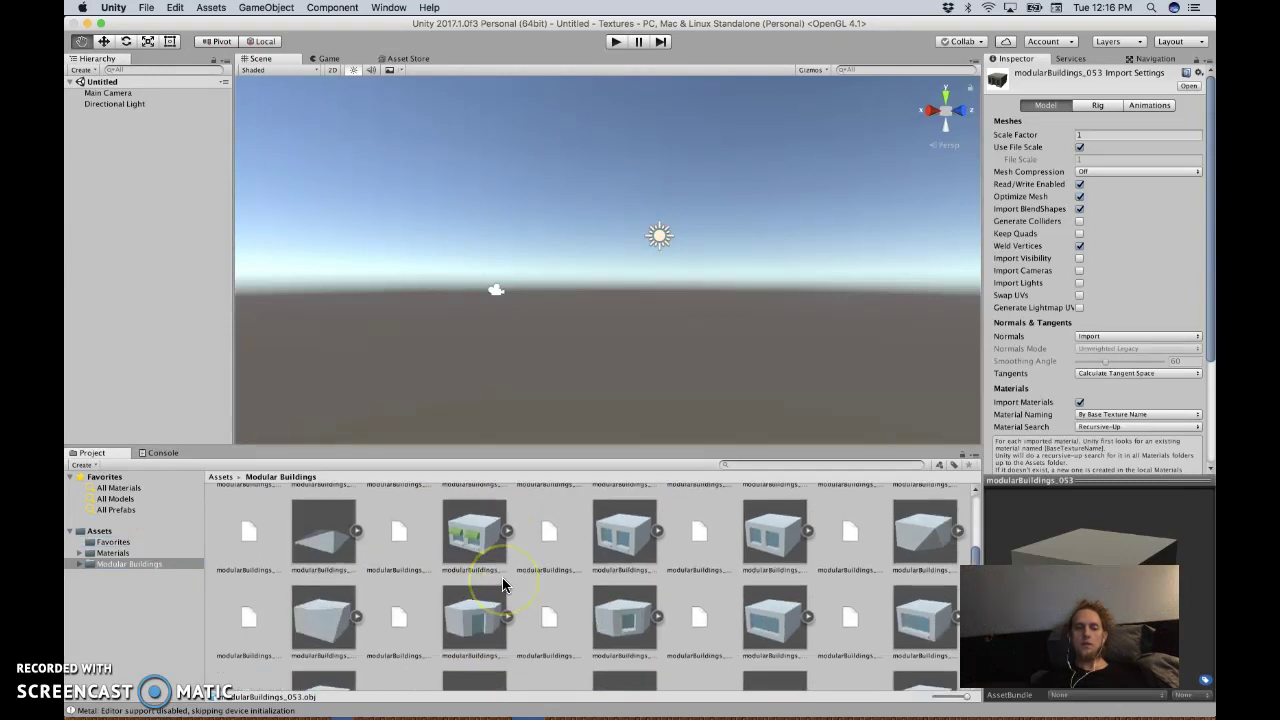
scroll(503, 586, "down", 2)
left_click_drag(605, 570, 147, 549)
Move the stray modularBuildings_053 from Assets into Favorites, then open Favorites to see five models
left_click(121, 544)
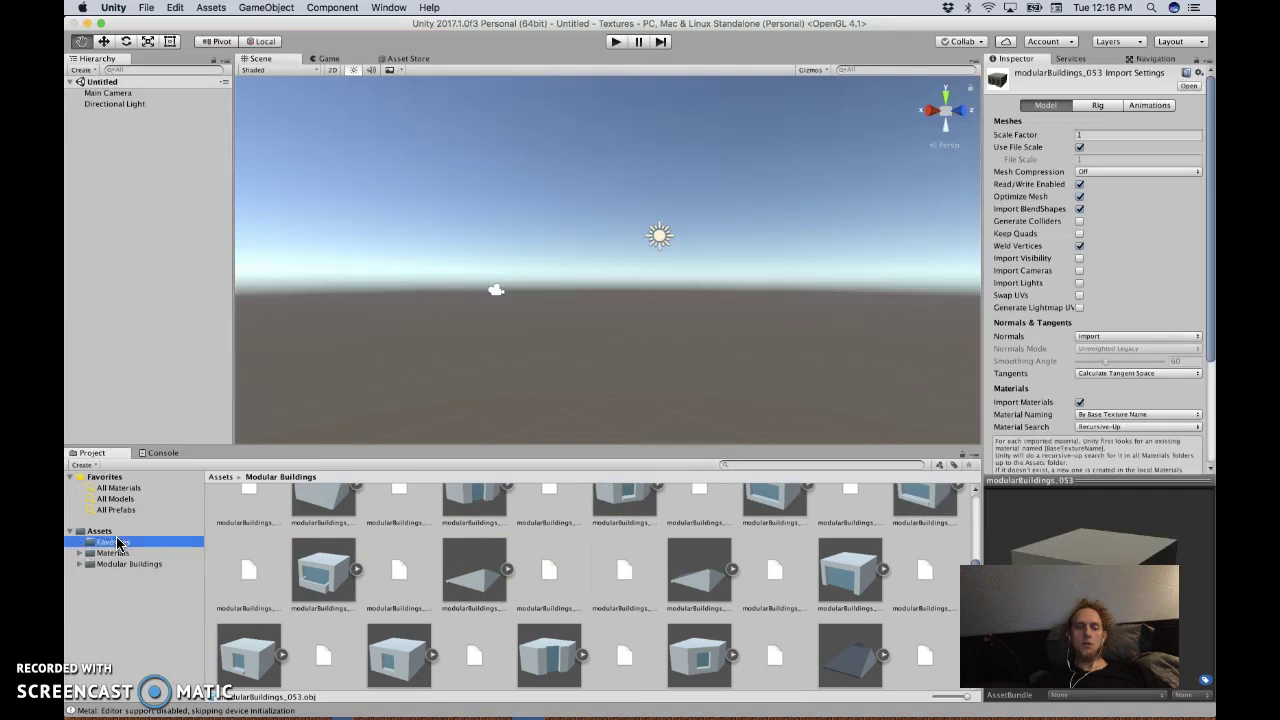
left_click(157, 569)
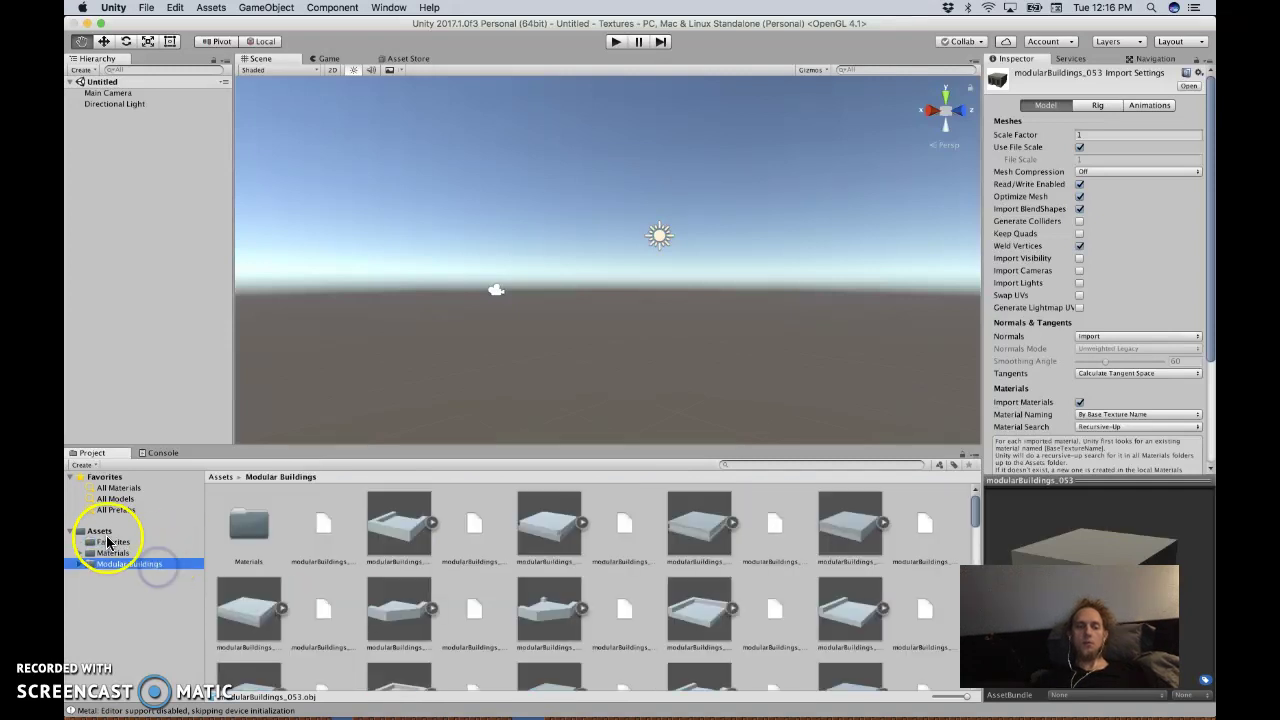
left_click(100, 530)
left_click(456, 541)
left_click_drag(456, 541, 394, 540)
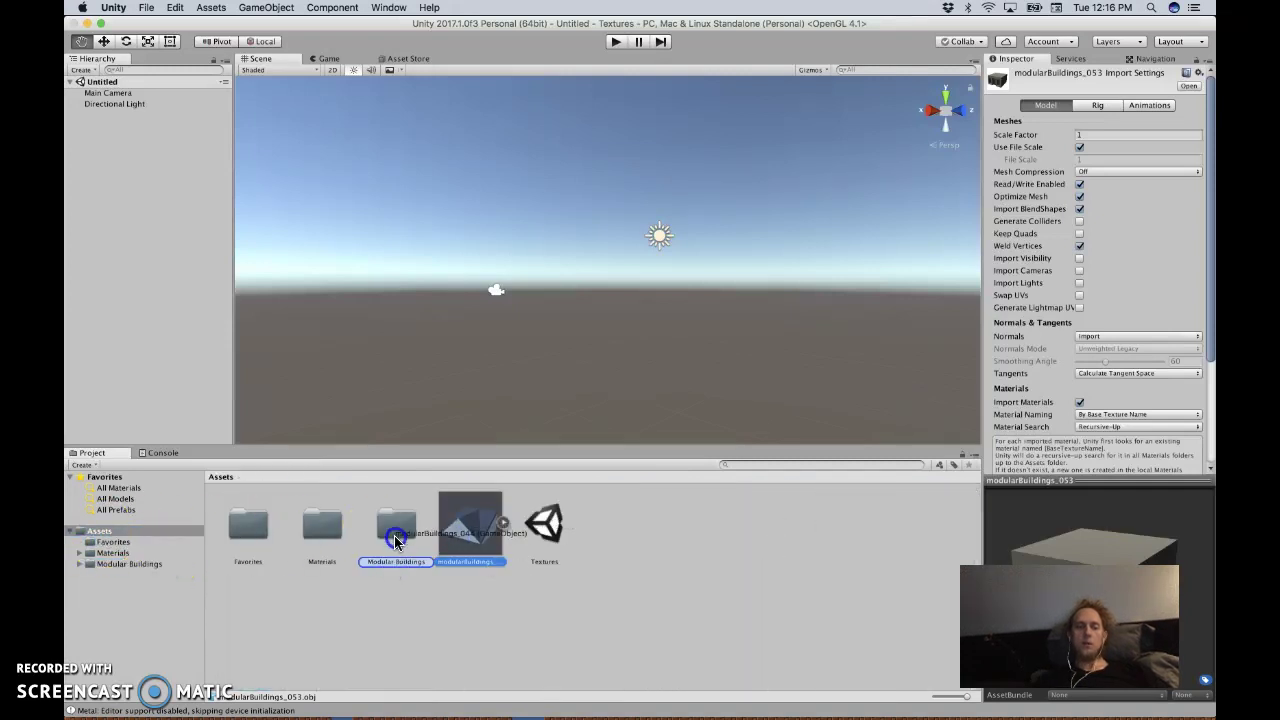
left_click_drag(274, 534, 272, 532)
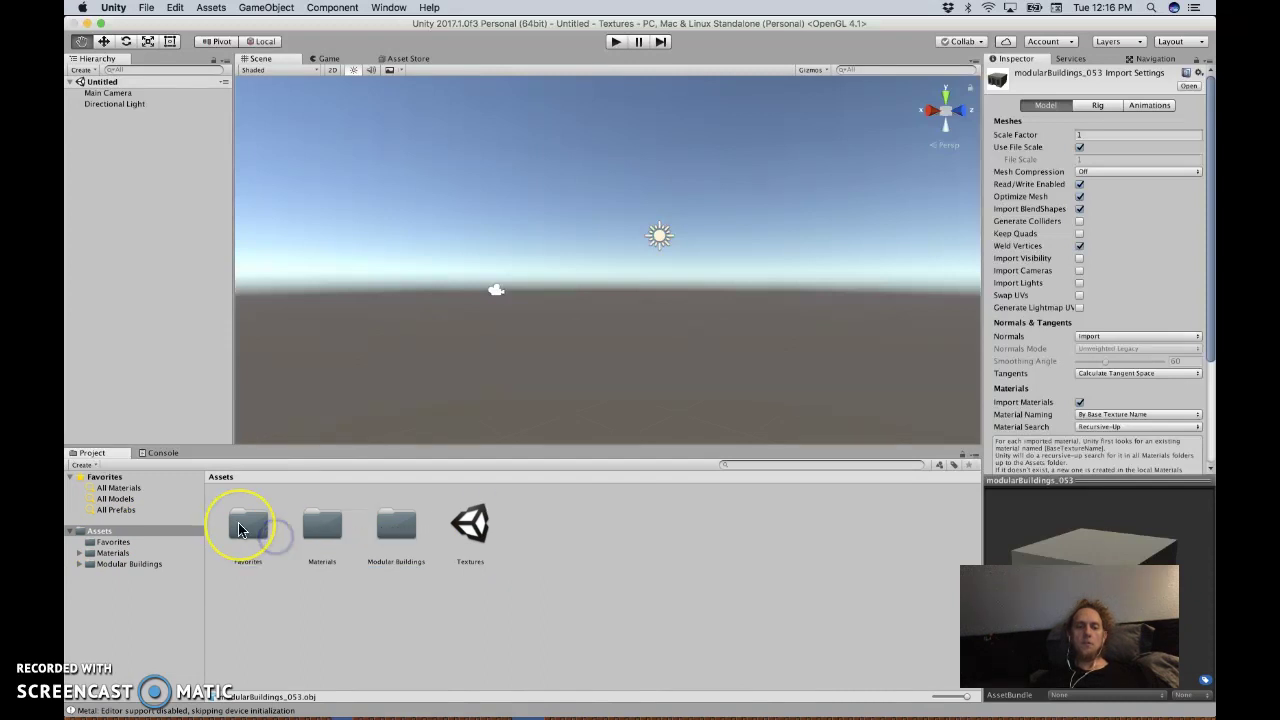
double_click(248, 525)
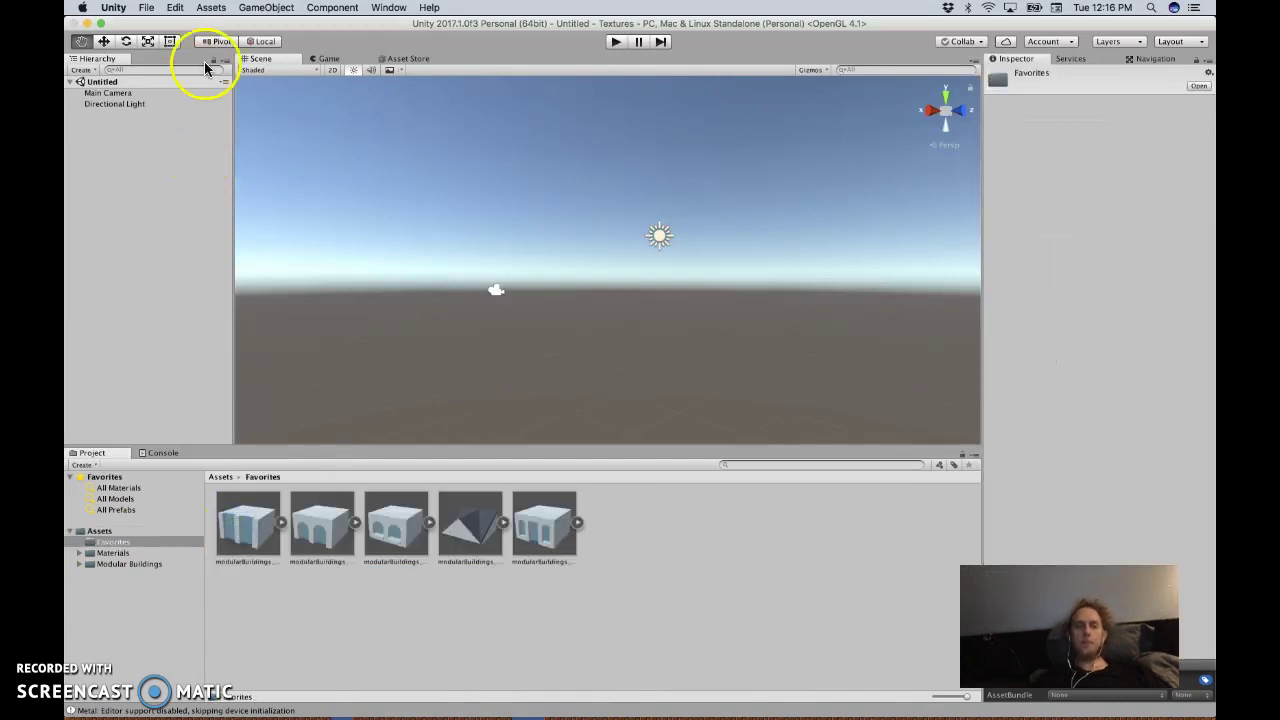
Add a Plane to the scene and scale it to 20 × 1 × 20
left_click(81, 70)
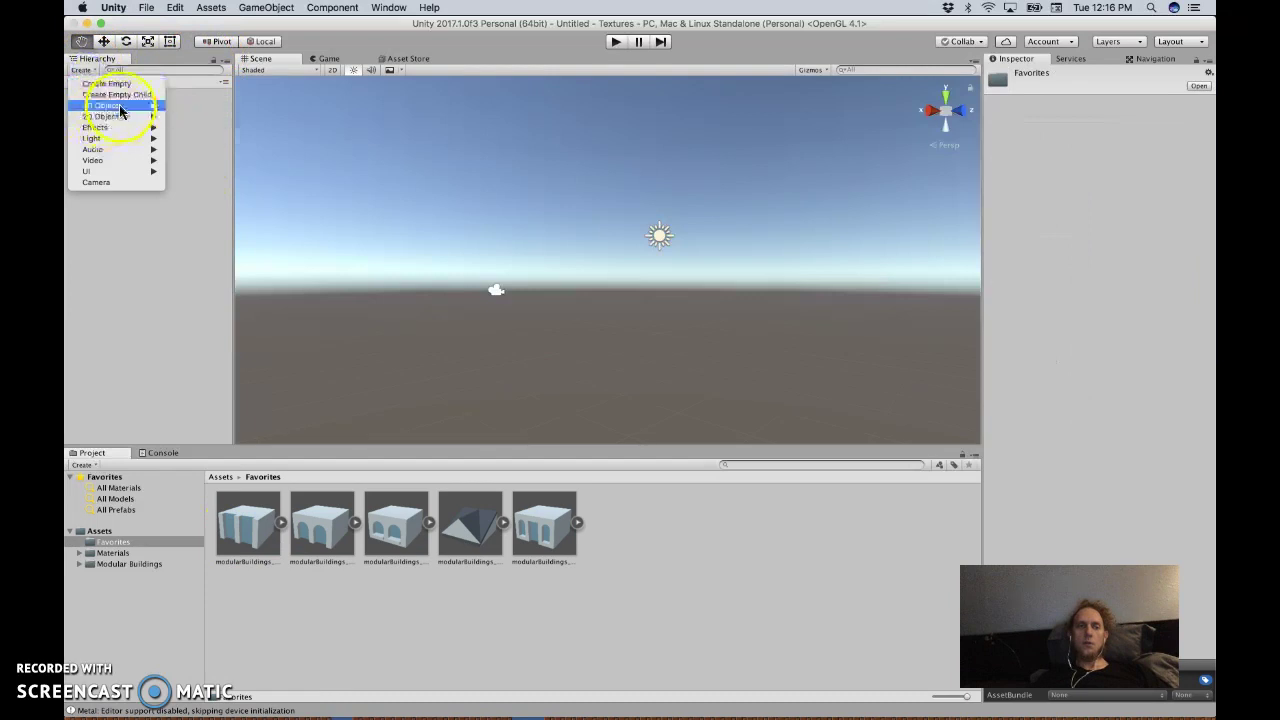
mouse_move(112, 105)
left_click(181, 146)
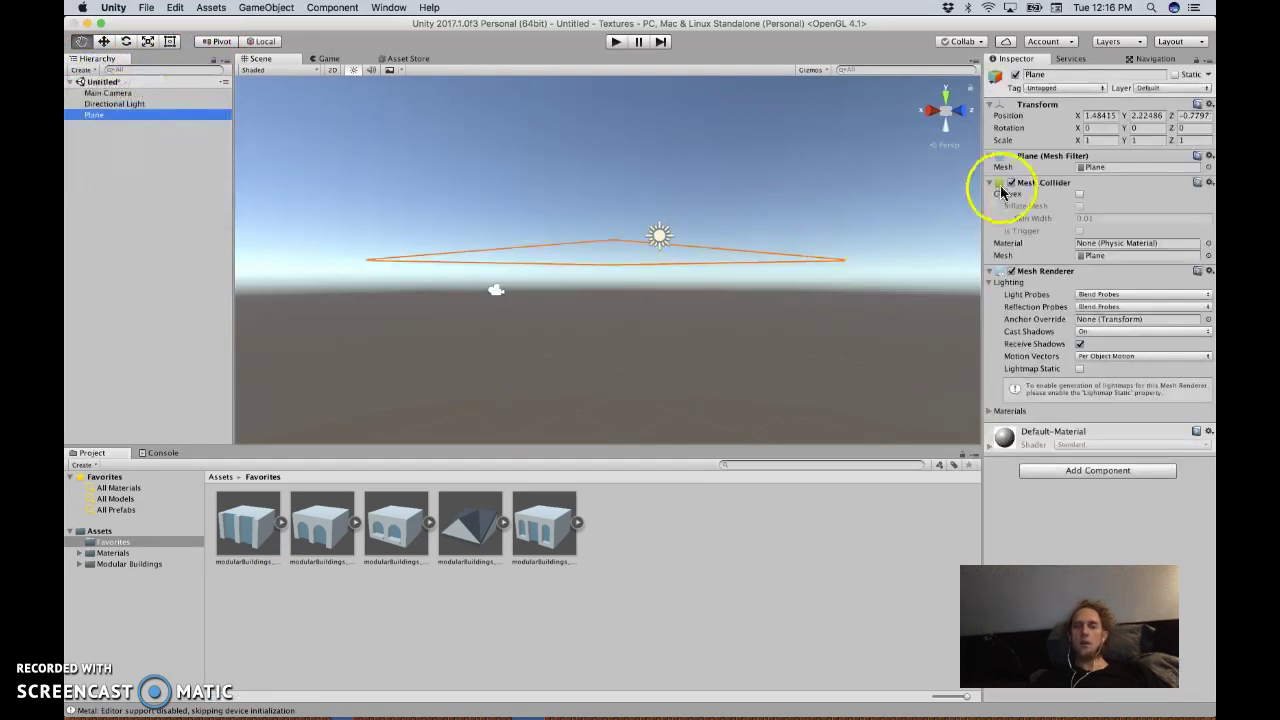
left_click(1095, 140)
type("20")
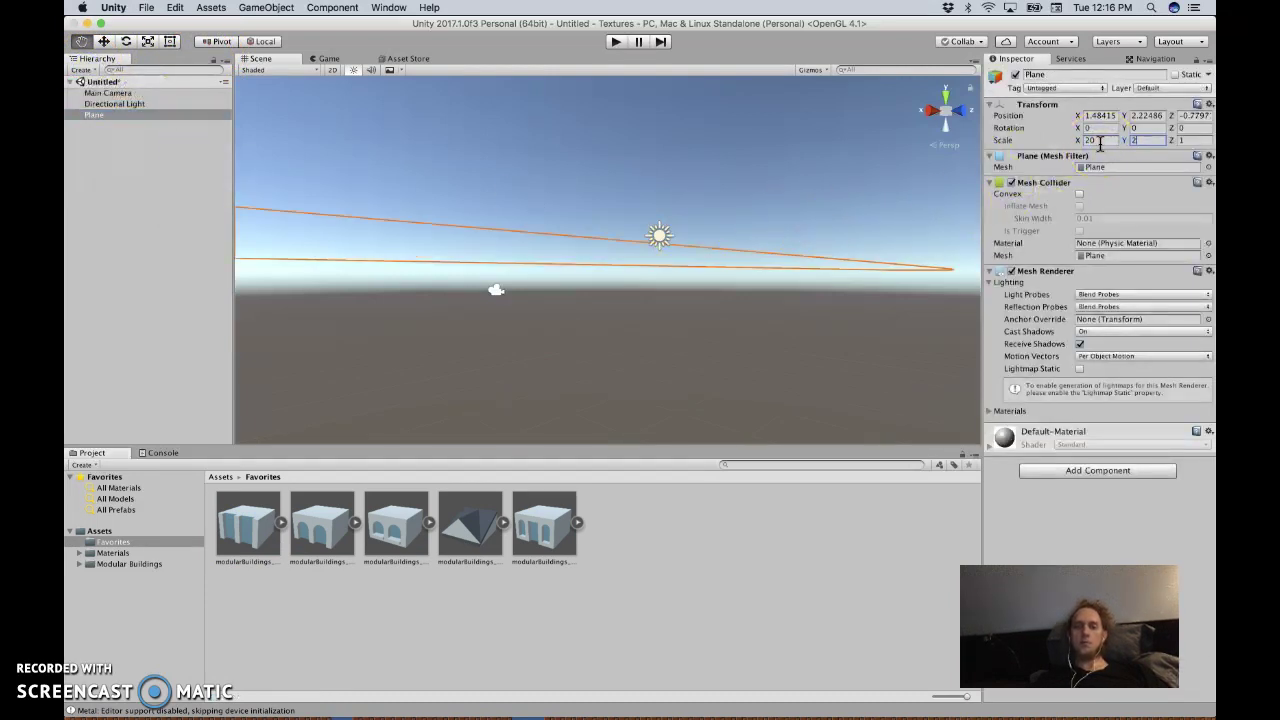
type("20")
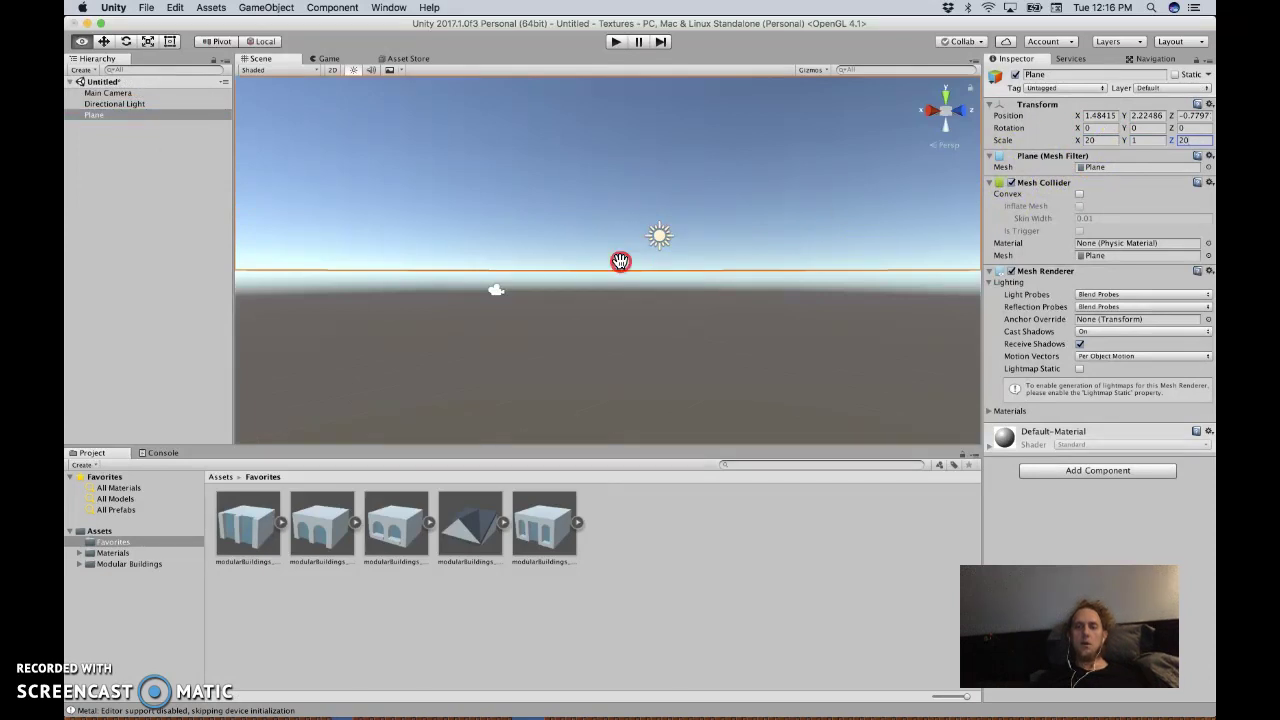
left_click_drag(620, 263, 575, 345, "alt")
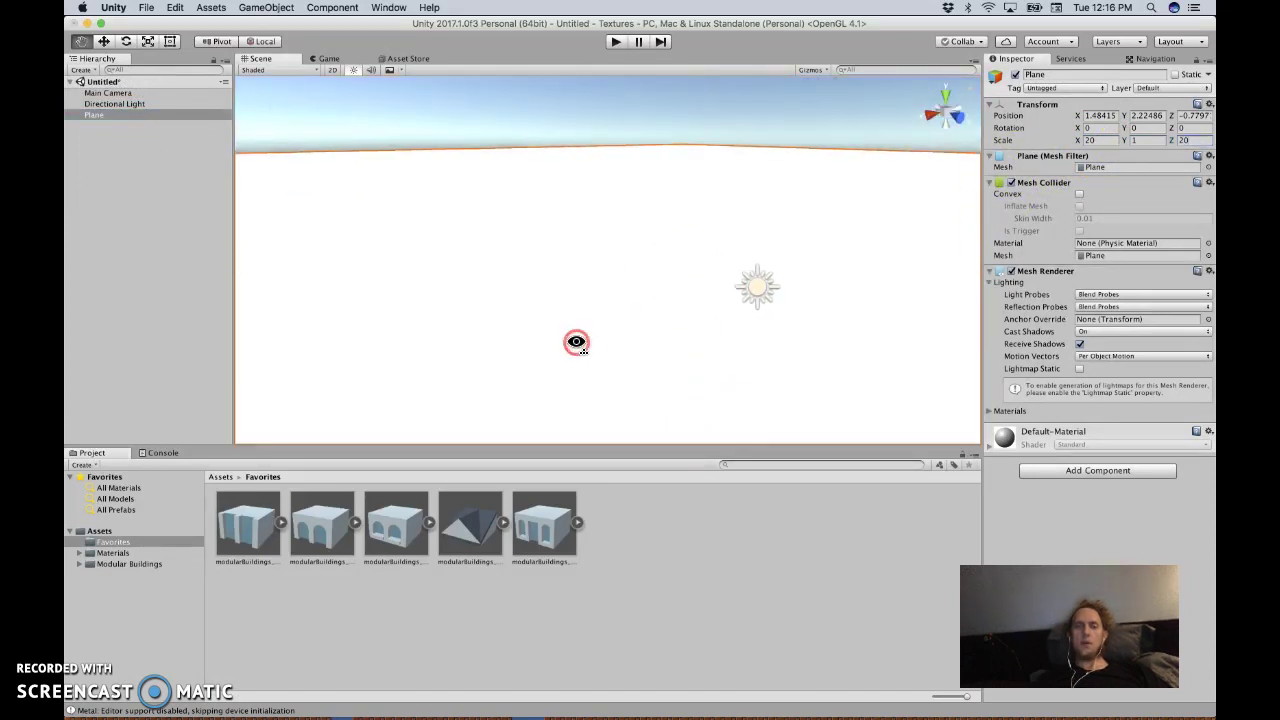
Apply the cncr06L concrete material from Materials to the ground plane
left_click(114, 553)
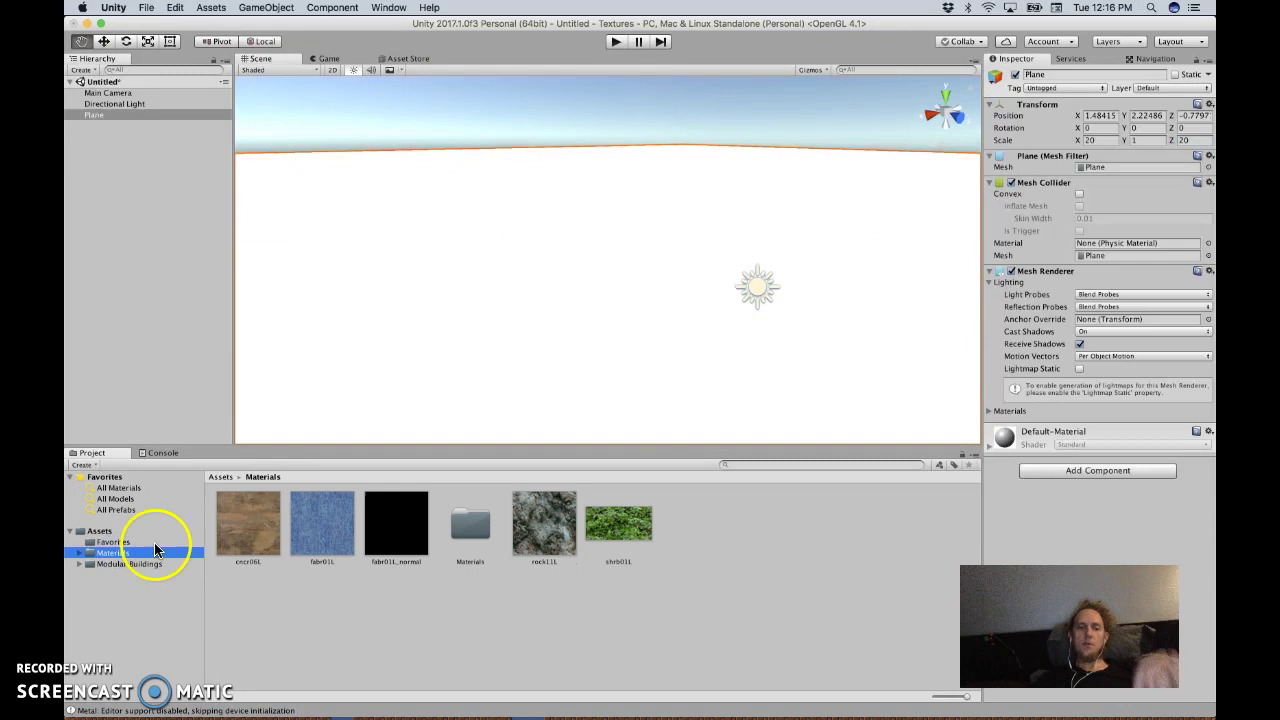
left_click(251, 523)
left_click_drag(250, 523, 402, 345)
Set the concrete texture's Albedo tiling to 40 by 40
left_click(995, 438)
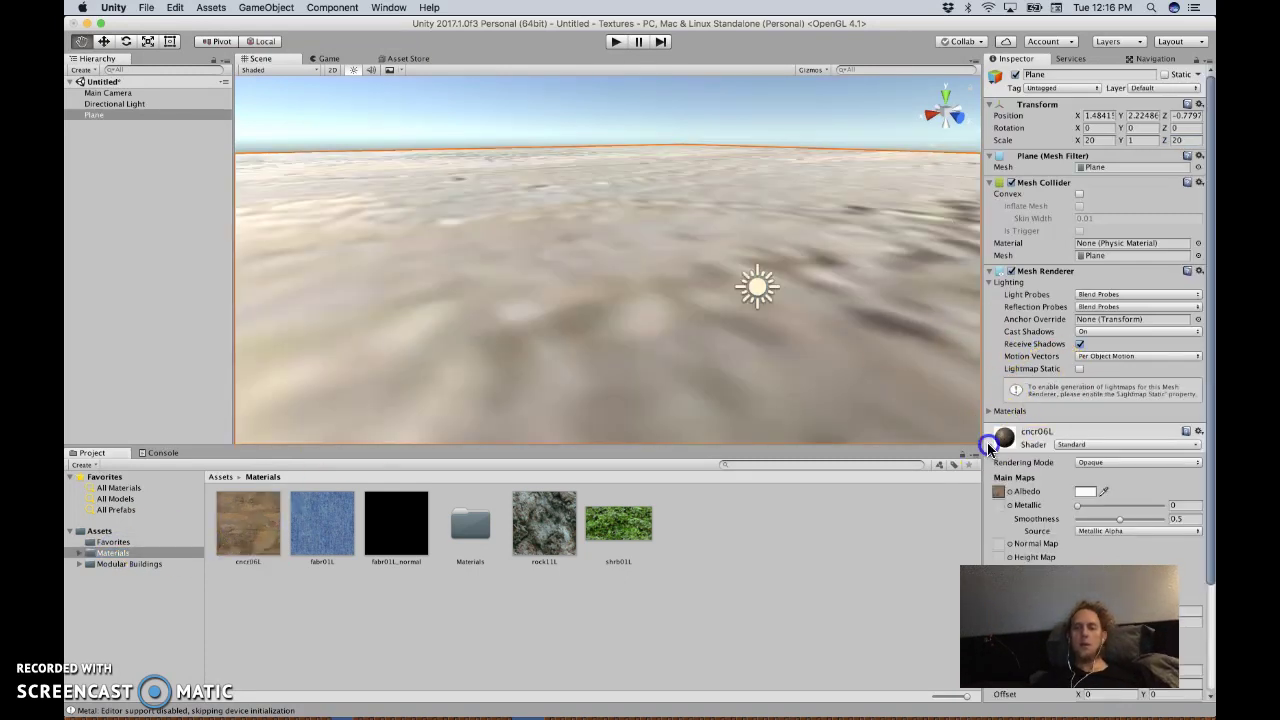
scroll(1078, 520, "down", 3)
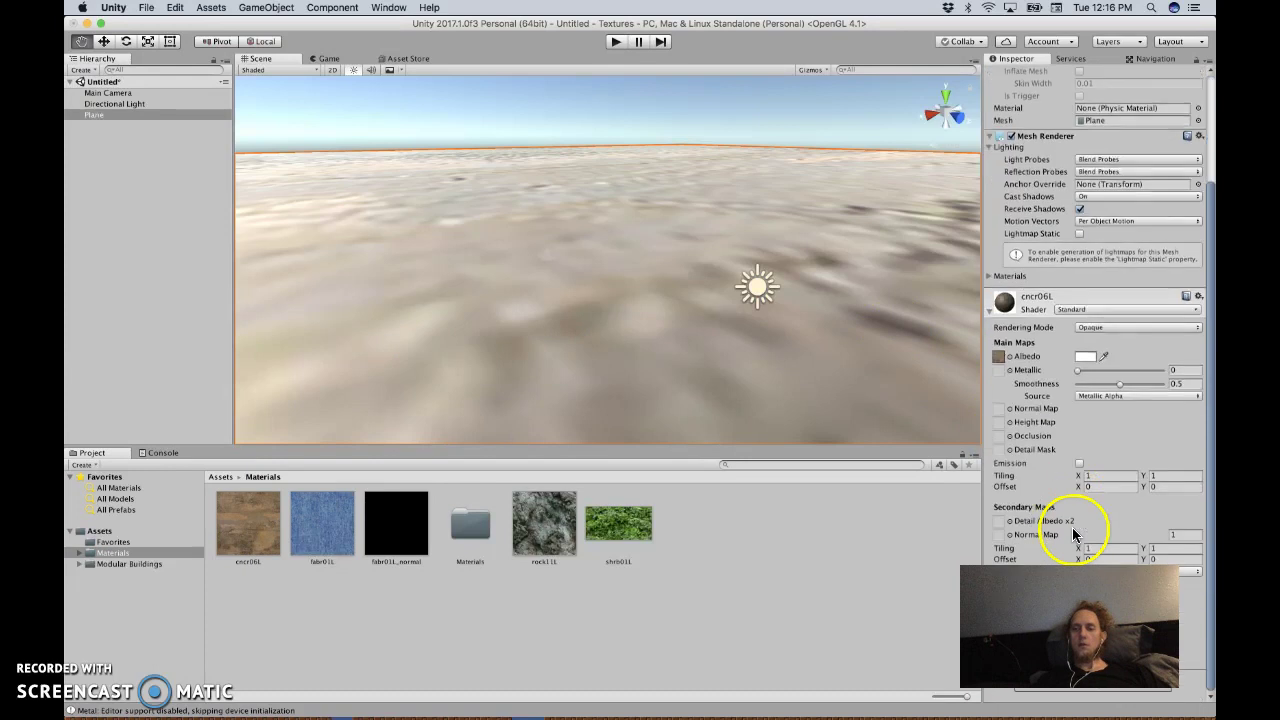
left_click(1095, 476)
type("20")
key("Tab")
type("20")
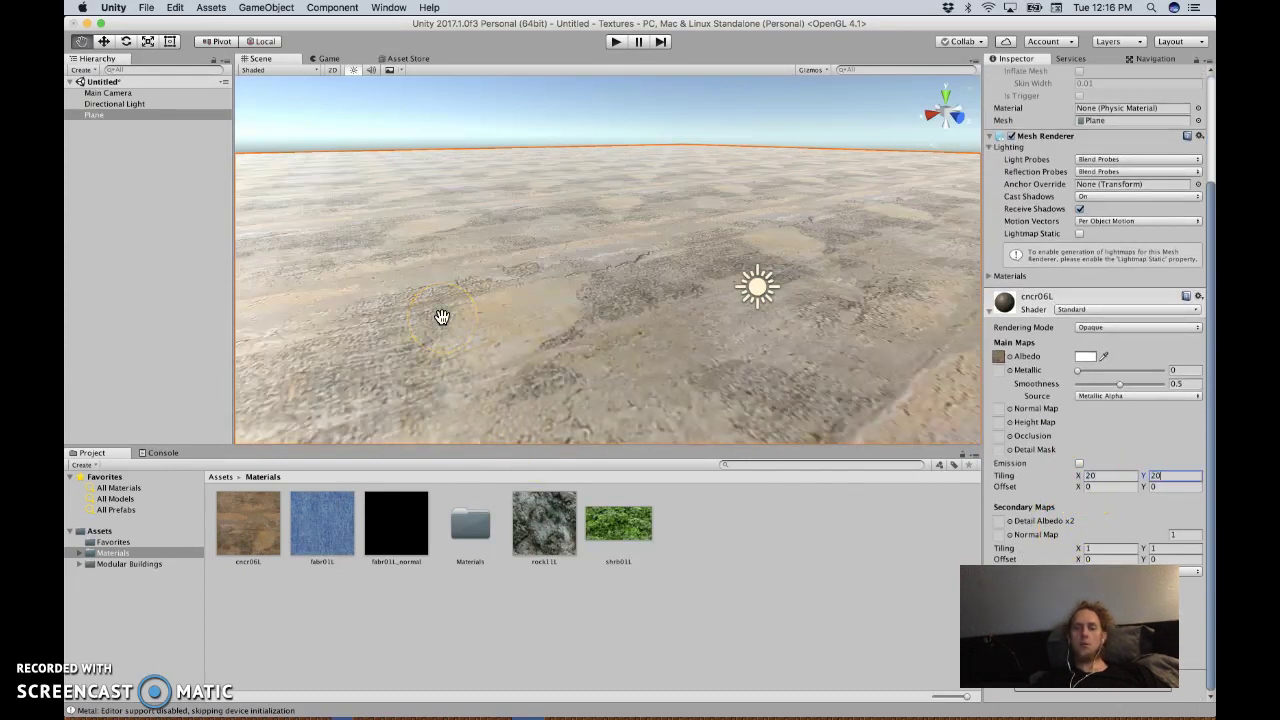
type("40")
key("Tab")
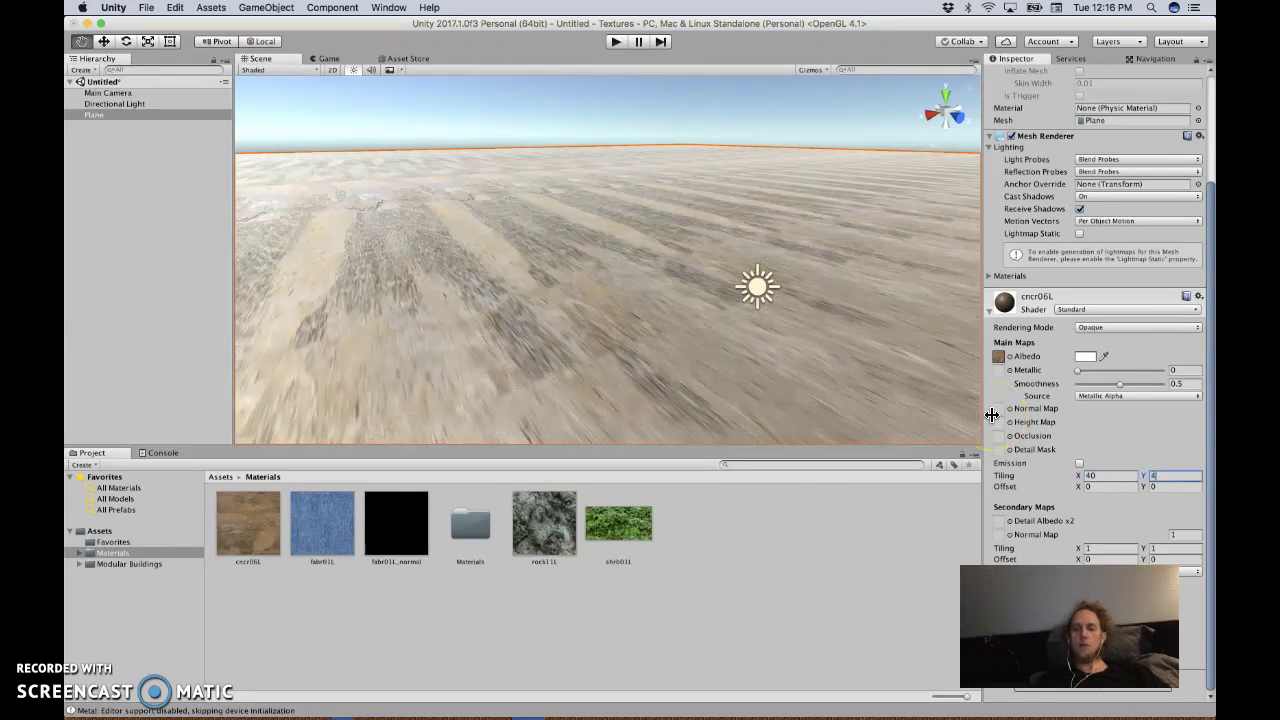
type("40")
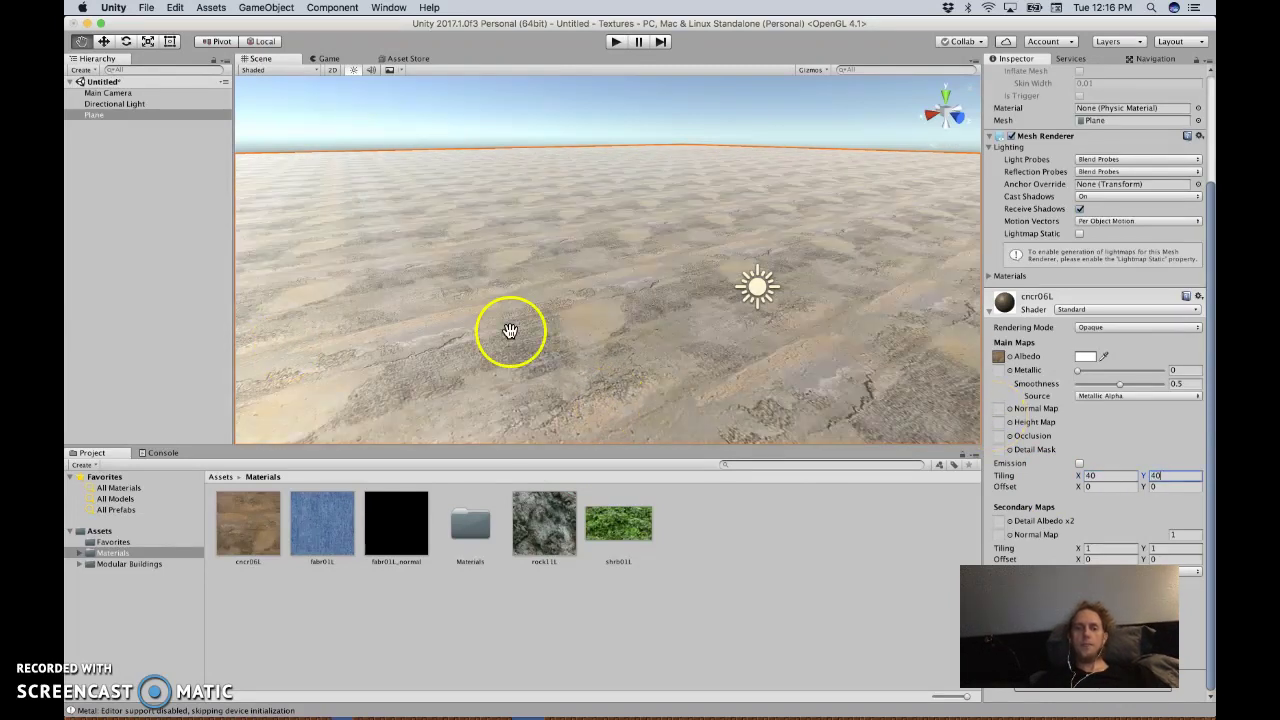
left_click(112, 541)
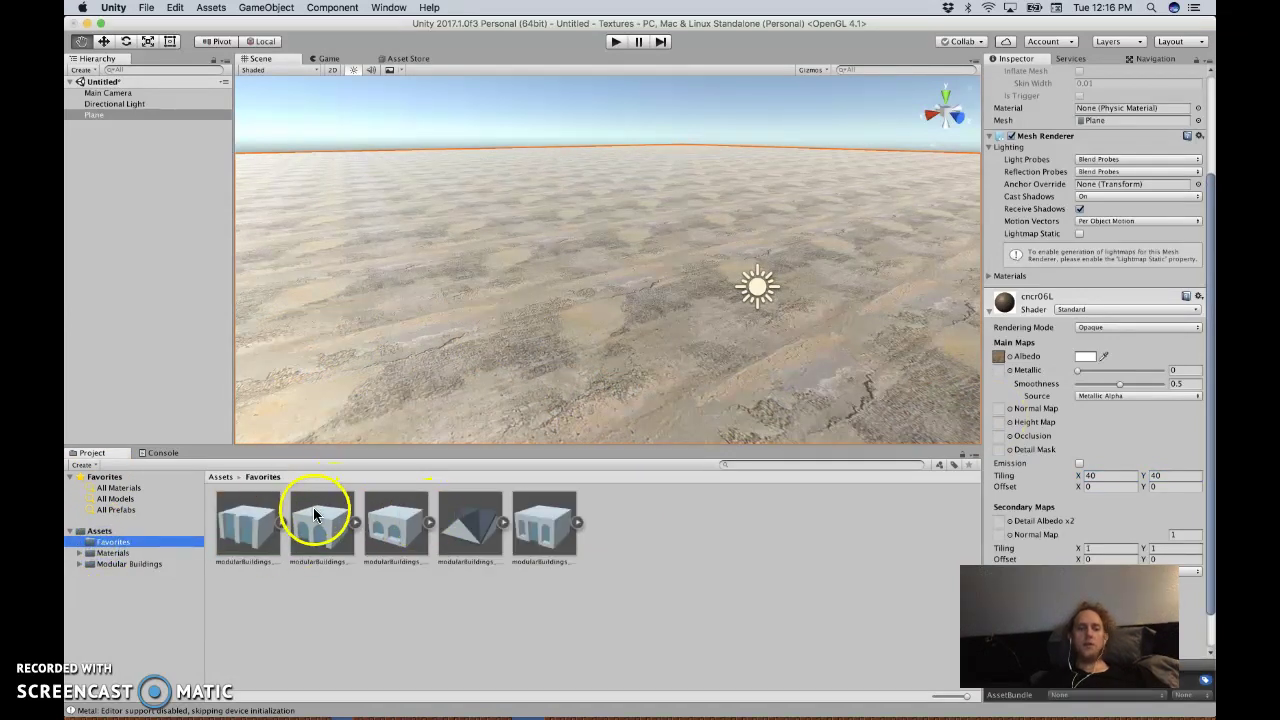
Place modularBuildings_053 and modularBuildings_030 side by side on the concrete ground
left_click_drag(536, 540, 575, 293)
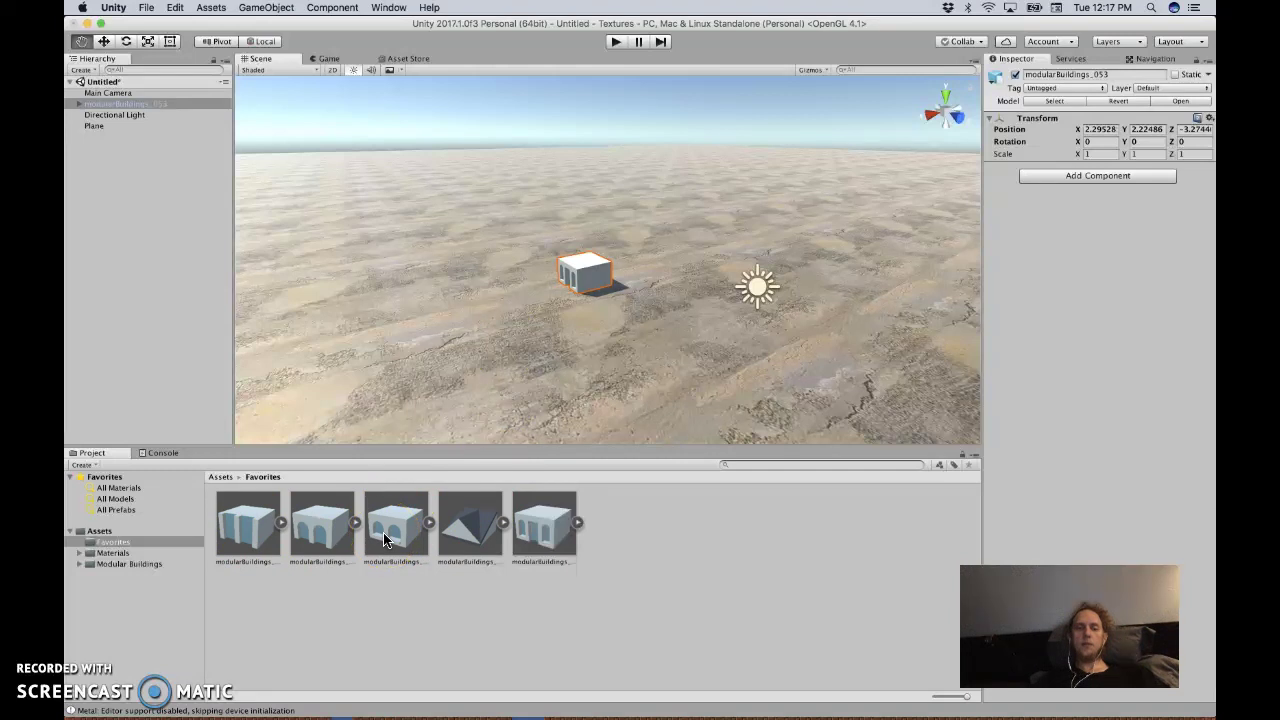
left_click_drag(384, 540, 582, 276)
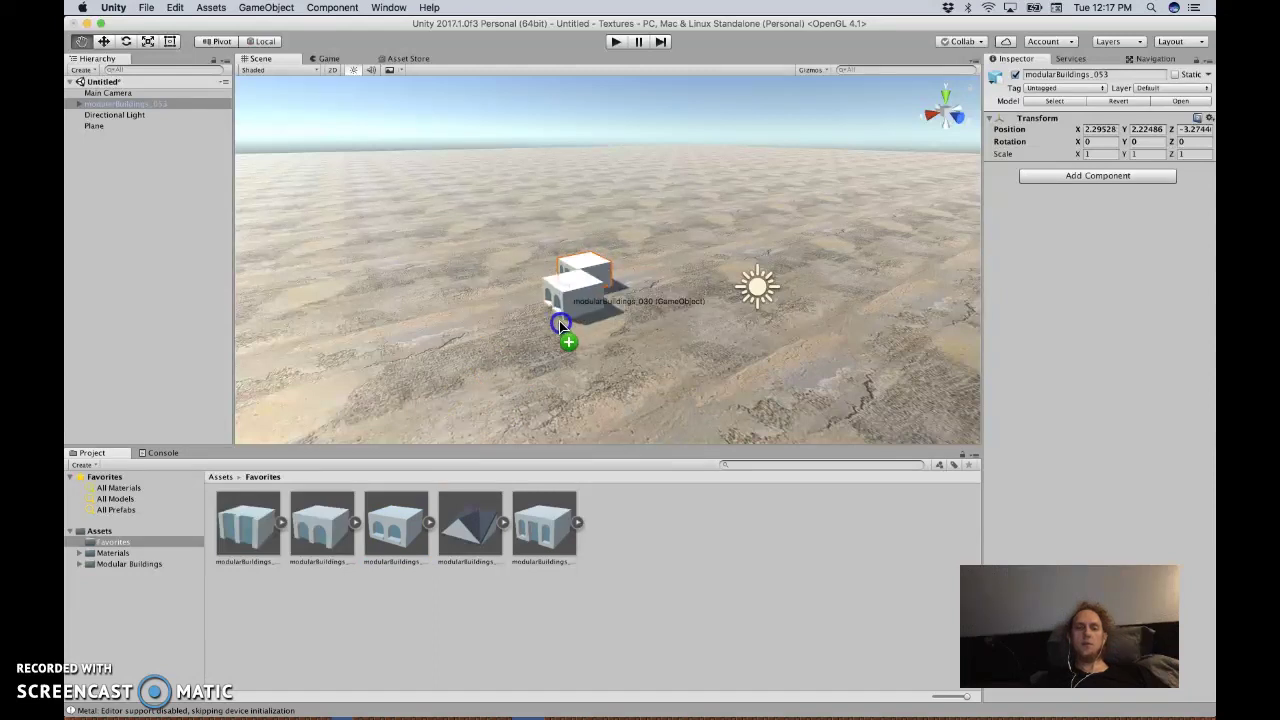
left_click_drag(559, 321, 525, 327)
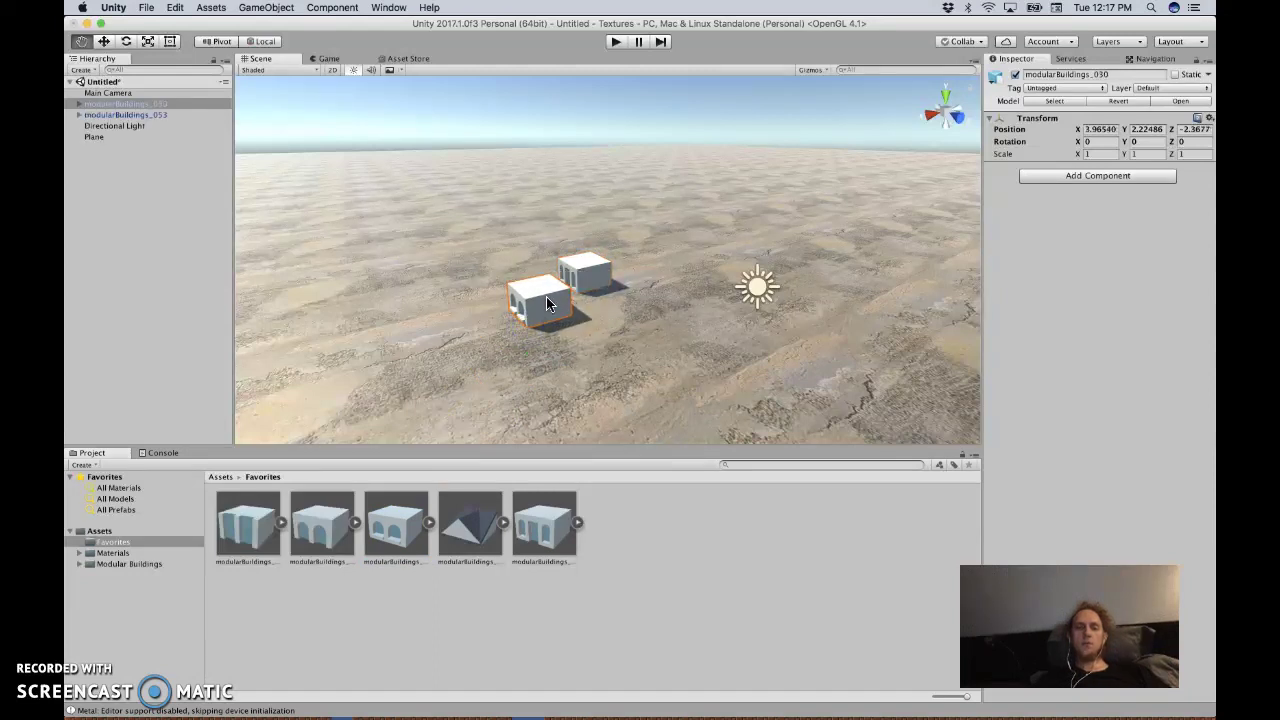
left_click(266, 188)
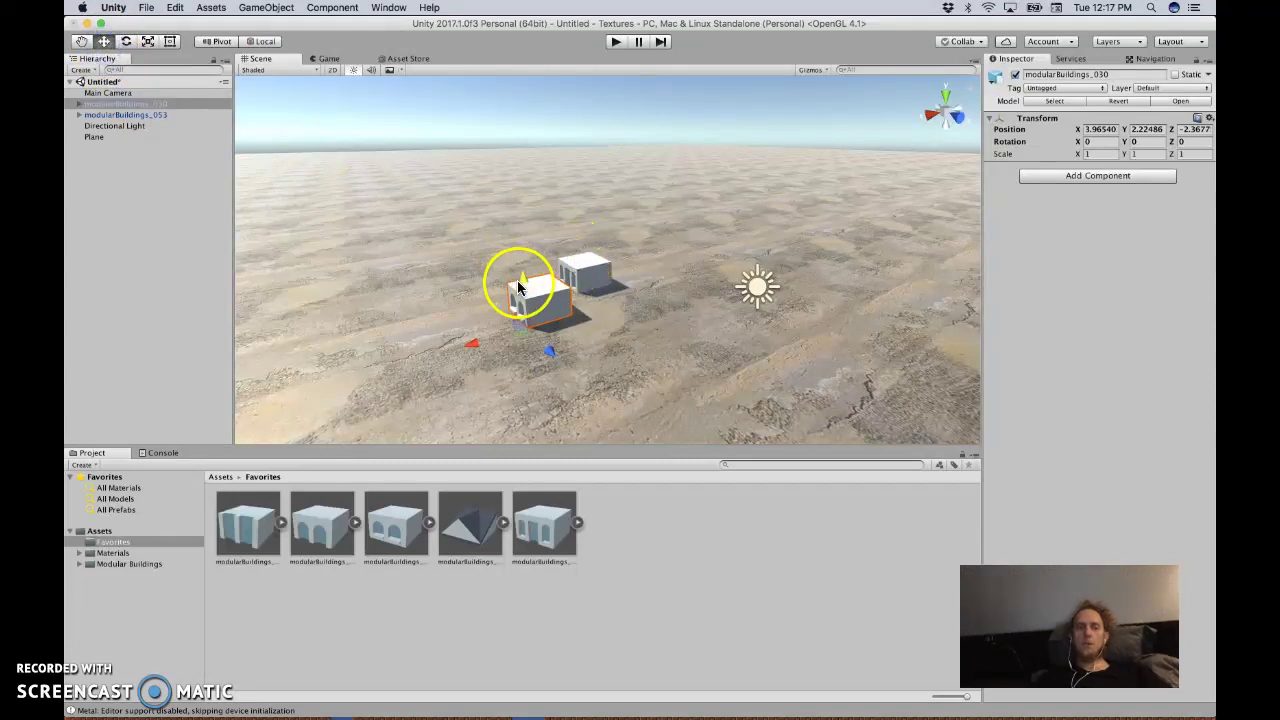
Reset the positions of modularBuildings_053 and the ground Plane to the origin
left_click(585, 268)
left_click(1112, 142)
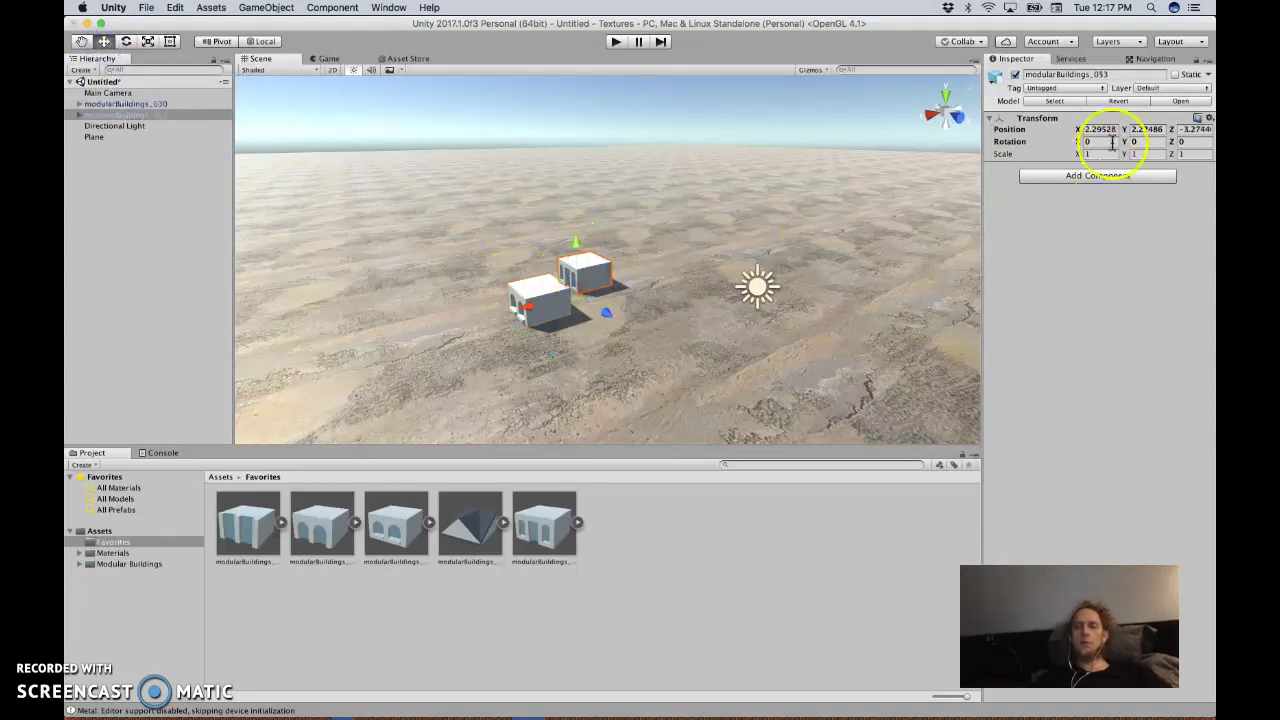
left_click(1209, 119)
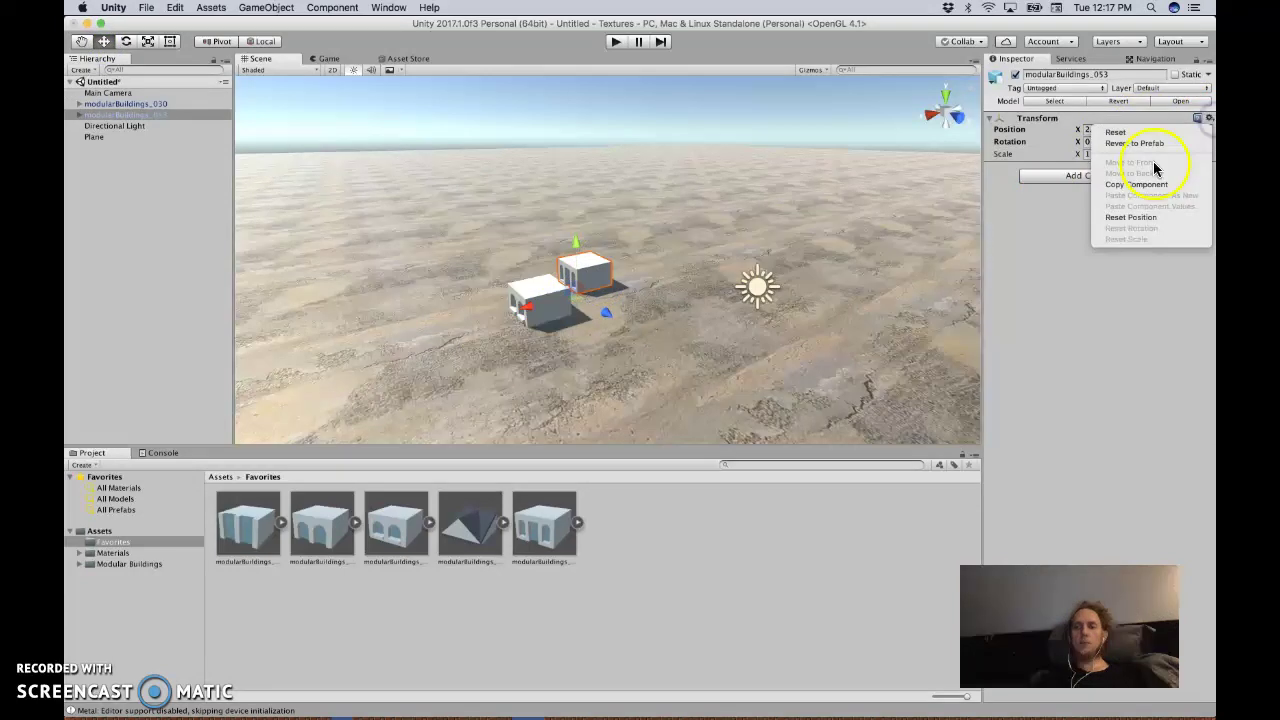
left_click(1126, 217)
scroll(623, 335, "down", 10)
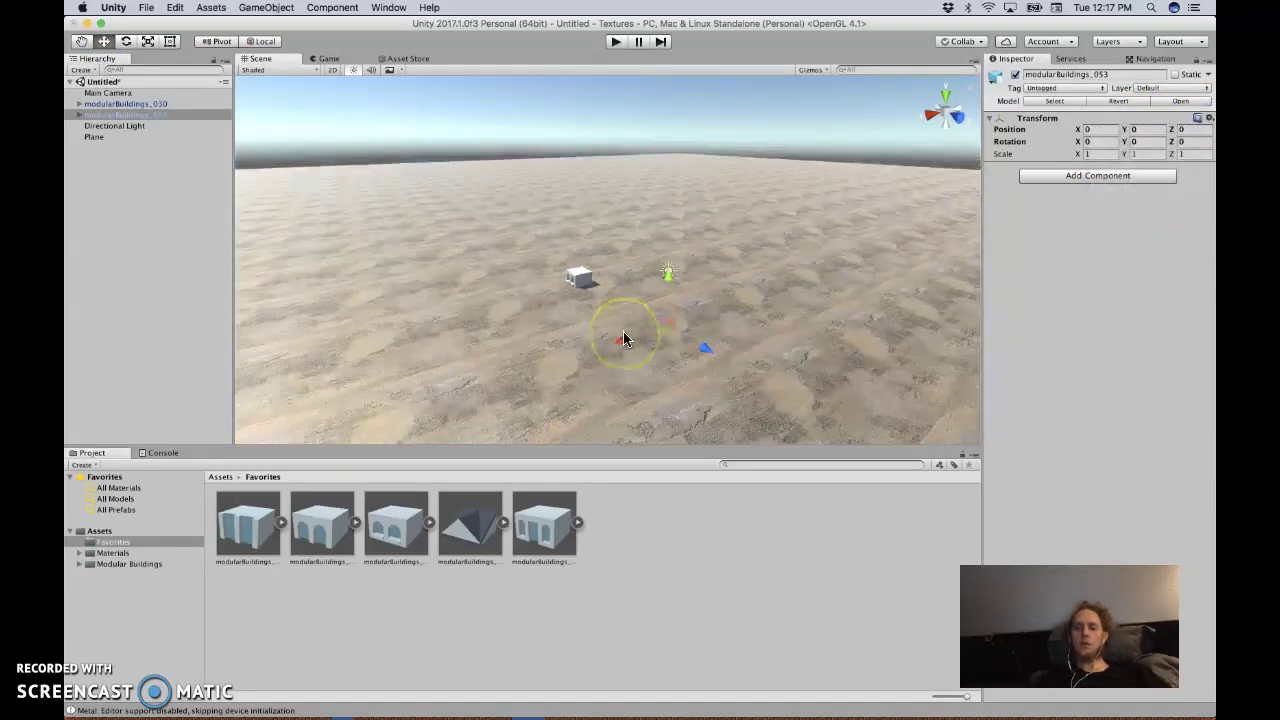
scroll(623, 338, "up", 3)
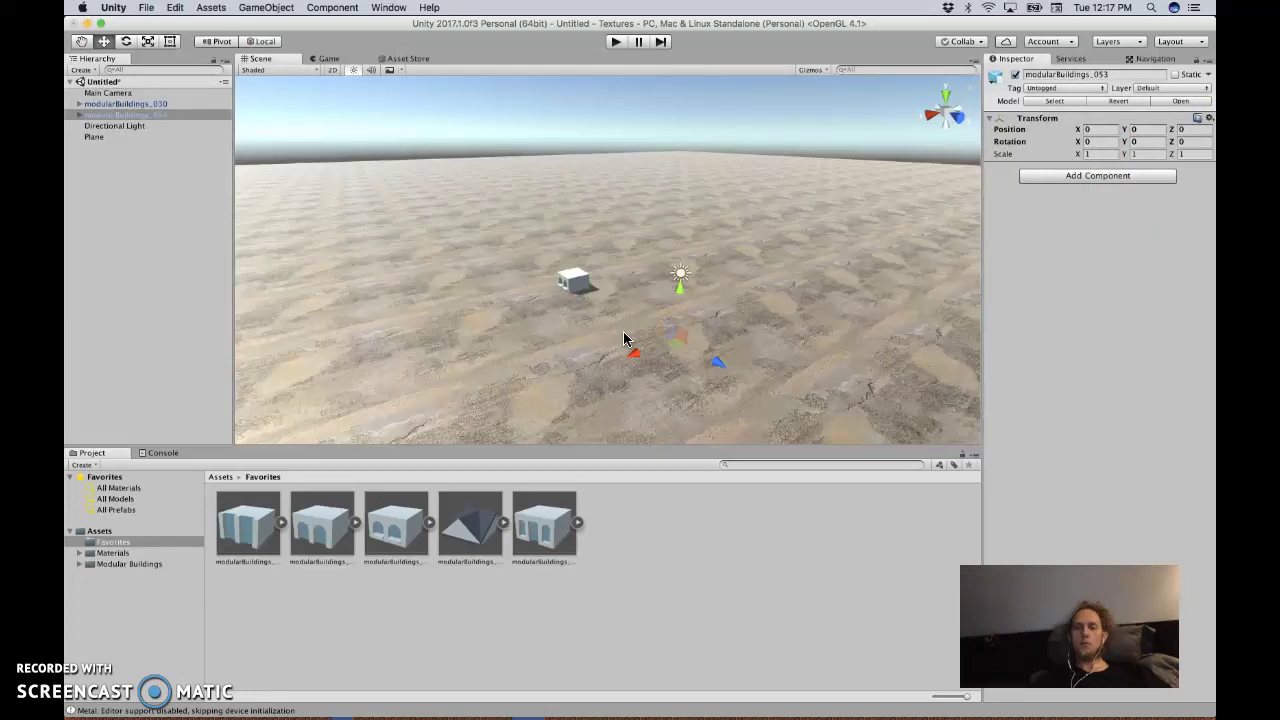
left_click(816, 266)
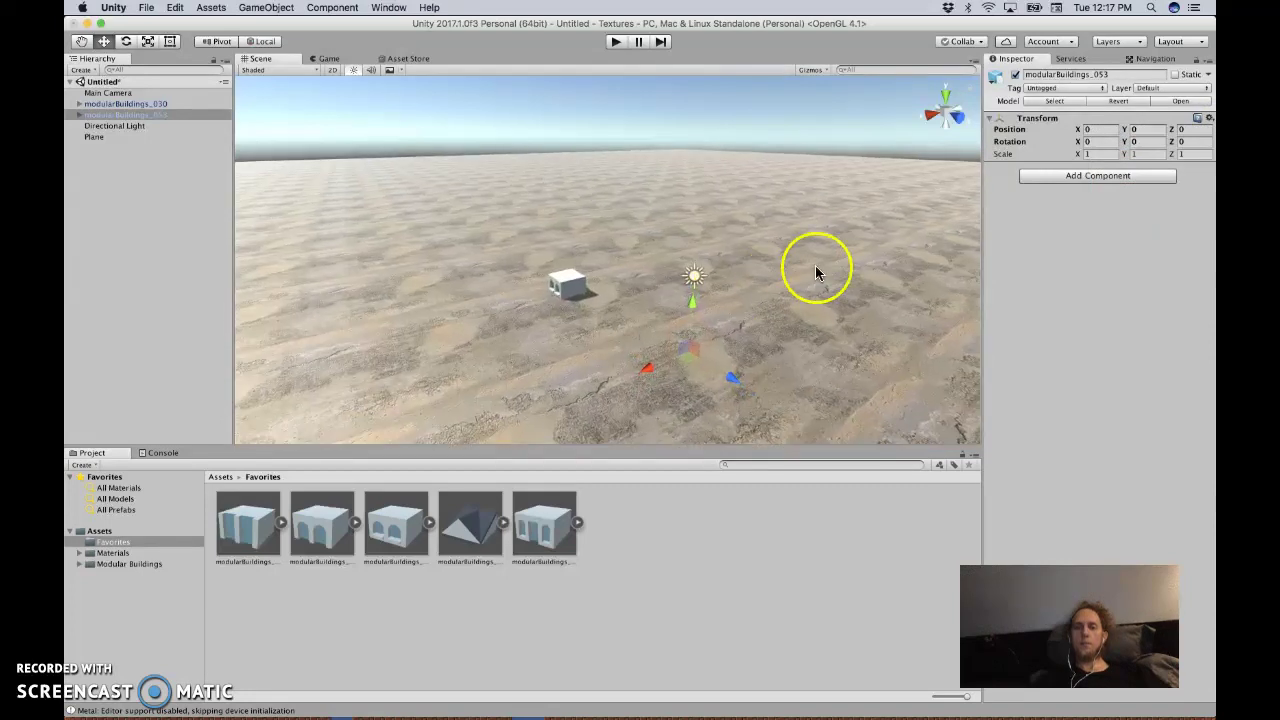
left_click(1199, 106)
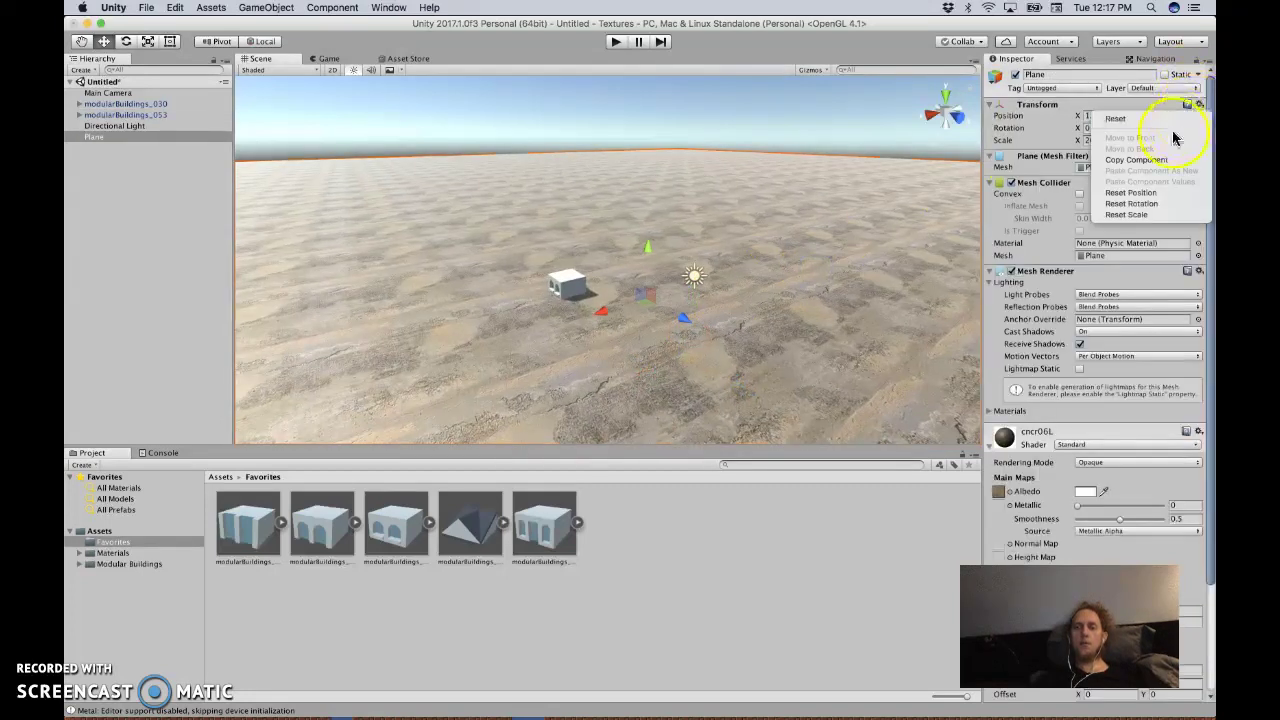
left_click(1143, 195)
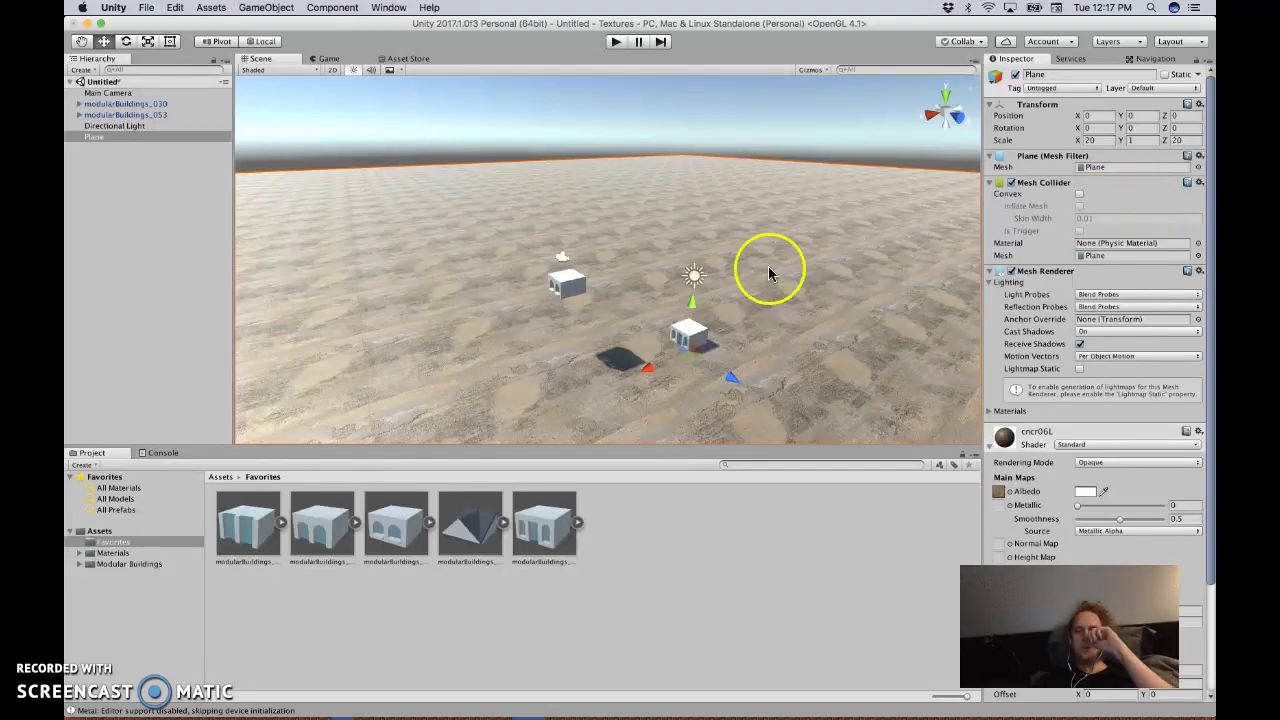
Reset modularBuildings_030 to the origin and stack it on _053 at Y 0.6
left_click(560, 280)
left_click(1207, 120)
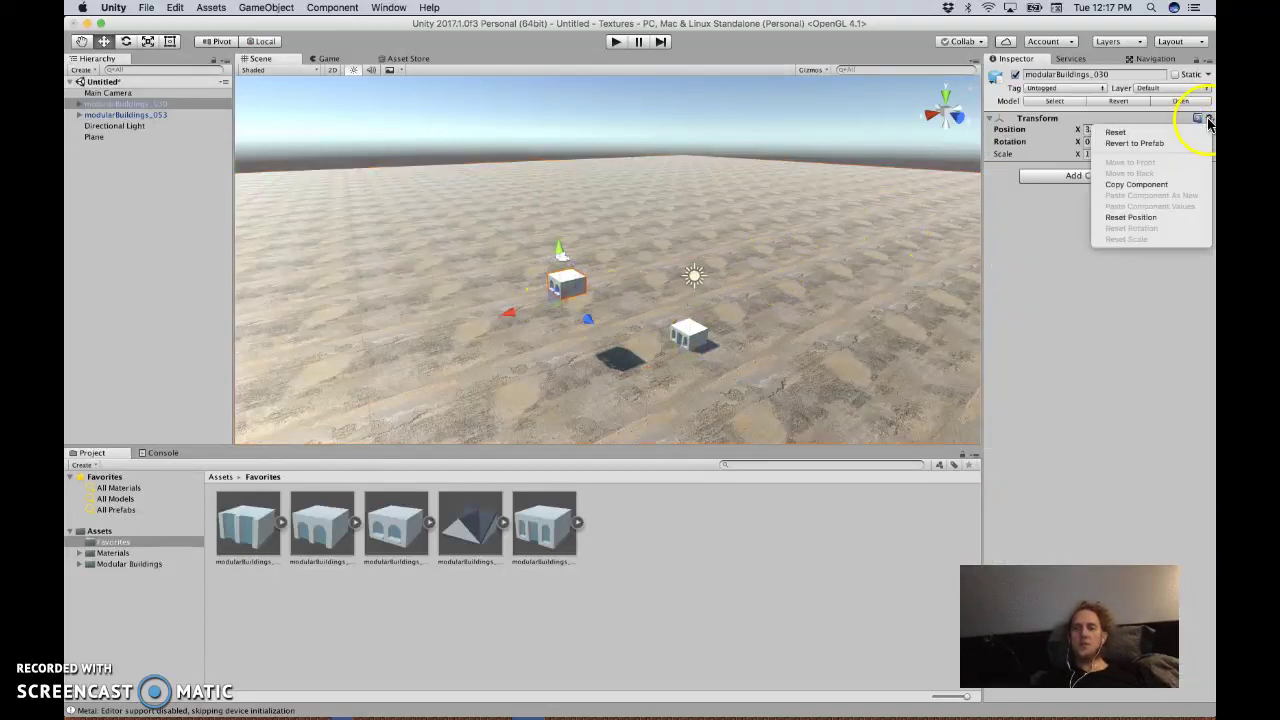
left_click(1132, 216)
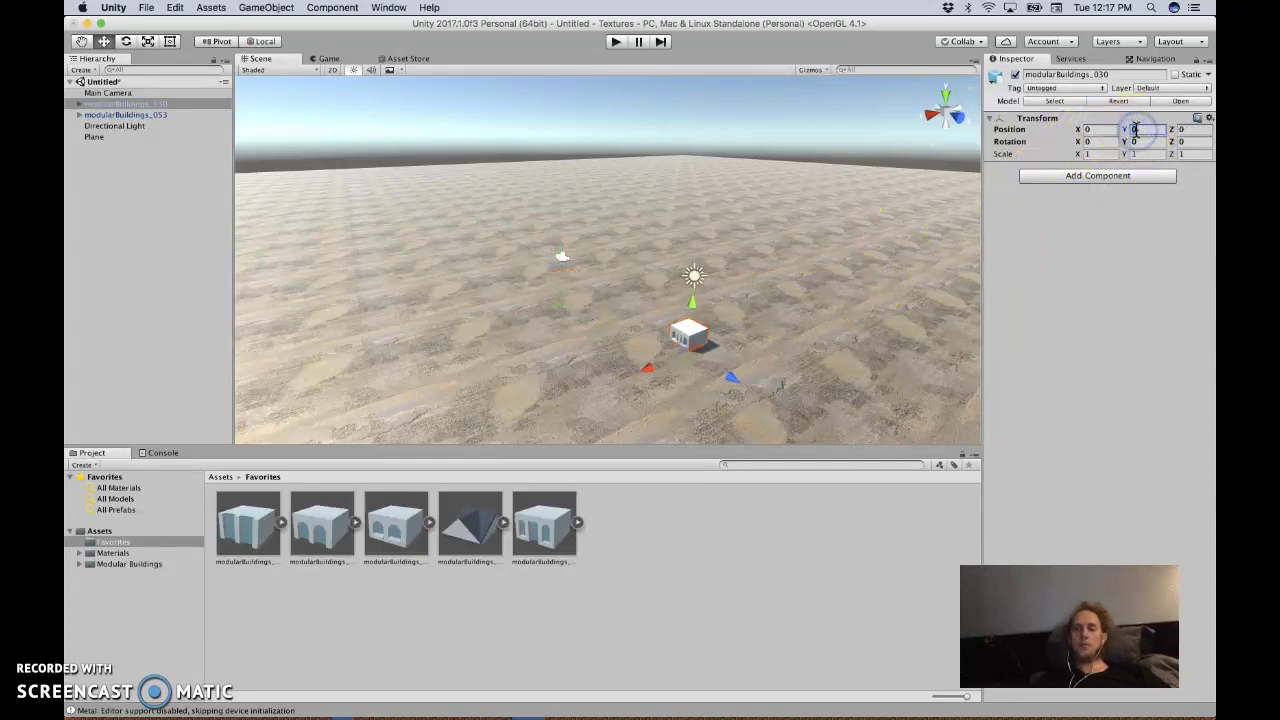
type("10")
key("BackSpace")
key("BackSpace")
type("2")
mouse_move(700, 323)
left_mouse_down("alt")
mouse_move(686, 343)
mouse_move(700, 350)
mouse_move(797, 340)
mouse_move(771, 337)
mouse_move(754, 263)
mouse_move(686, 330)
left_mouse_up("alt")
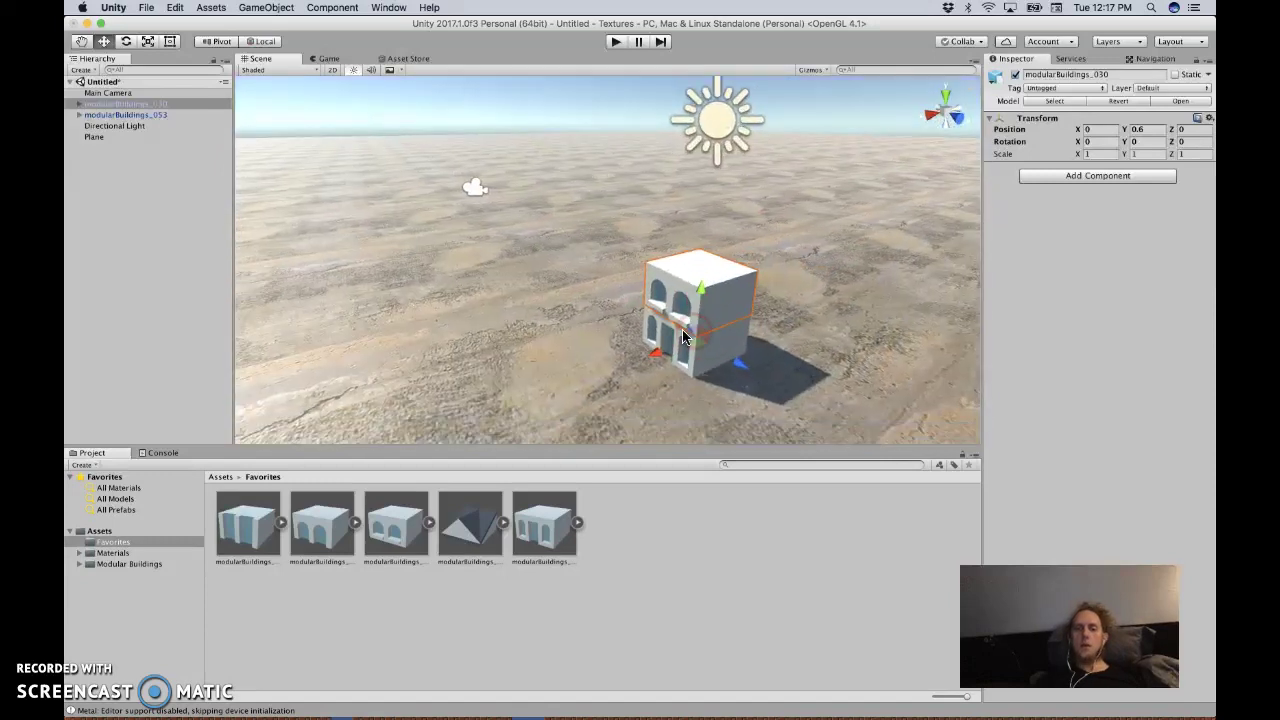
Add modularBuildings_021 from Favorites, reset it to the origin, and stack it at Y 1.2
left_click(388, 520)
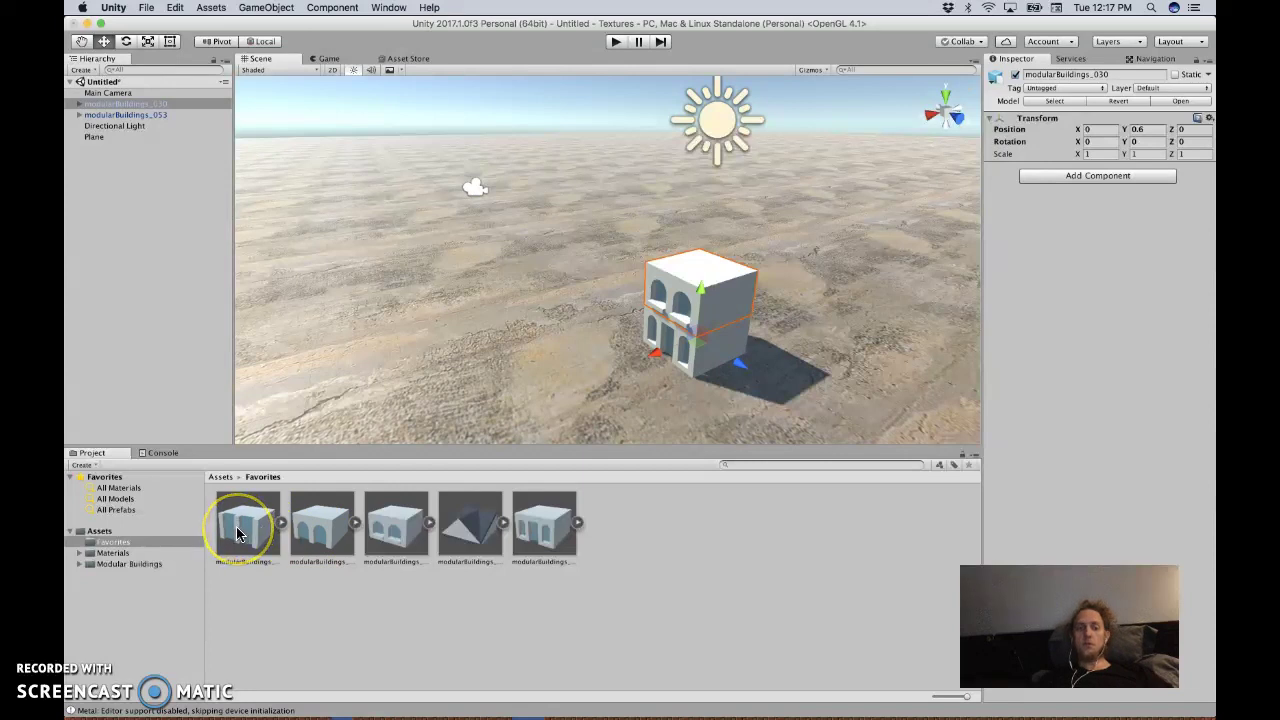
left_click_drag(237, 535, 378, 410)
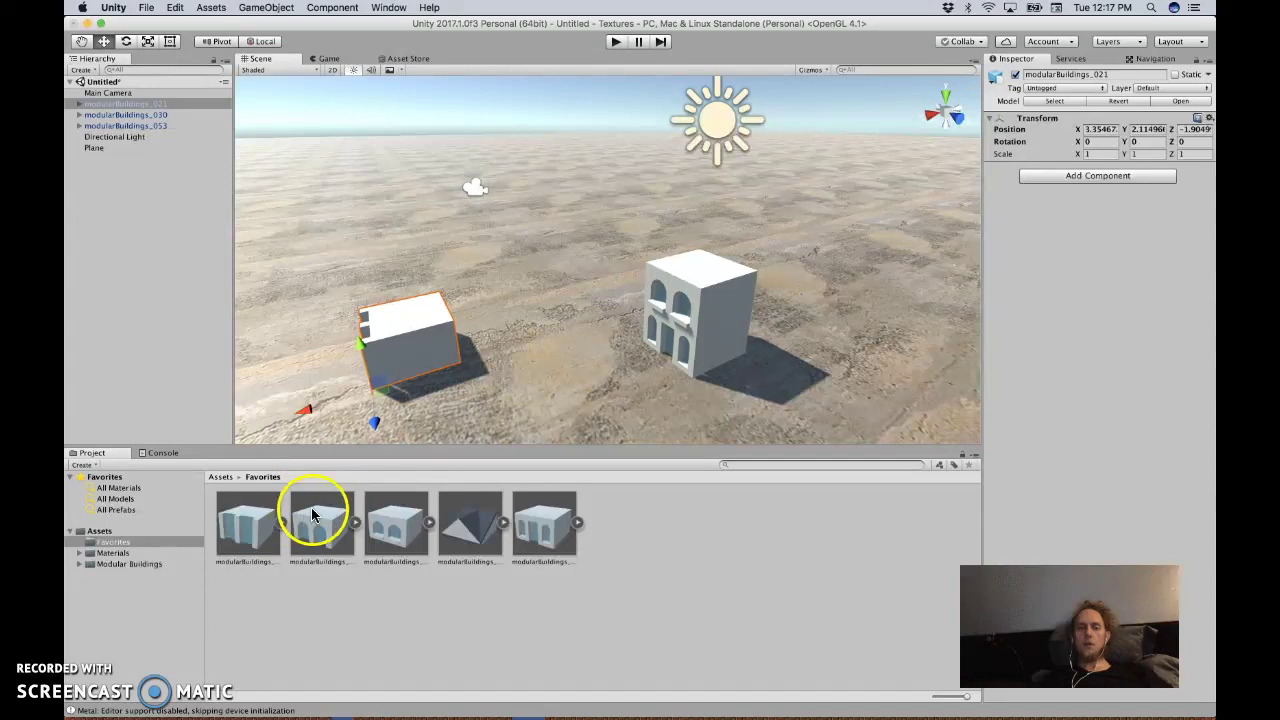
left_click(1209, 118)
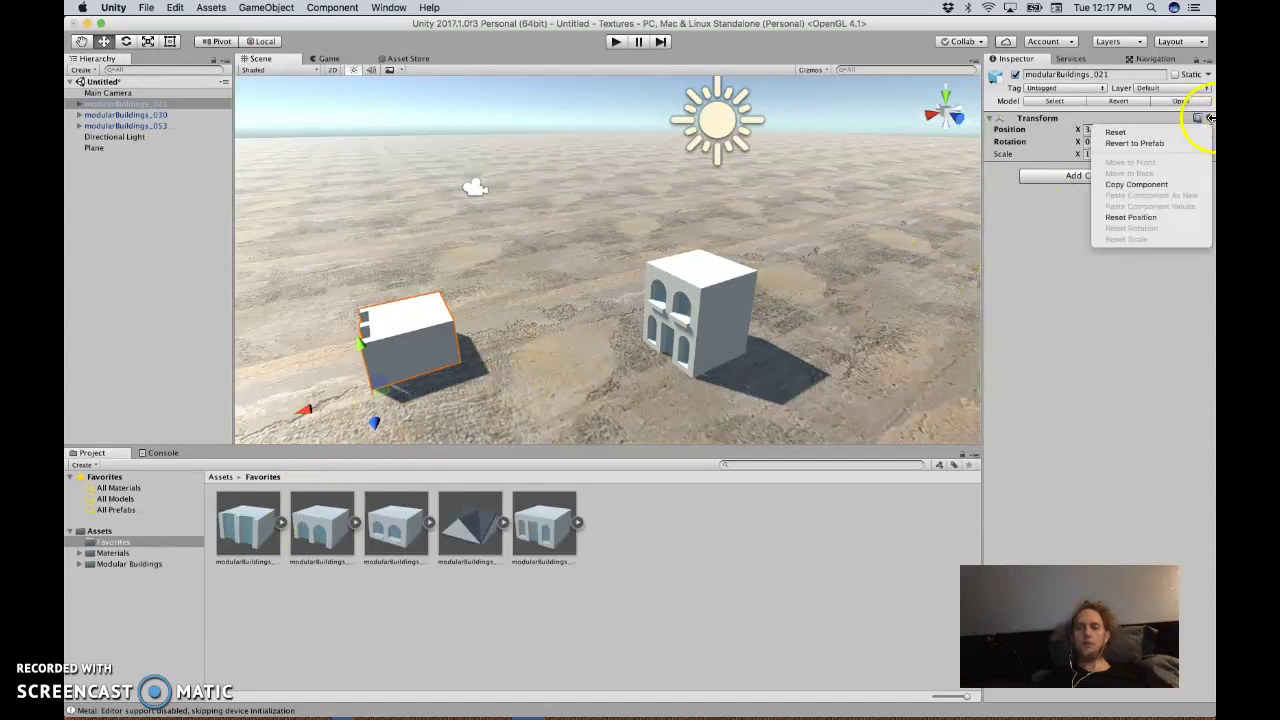
left_click(1131, 216)
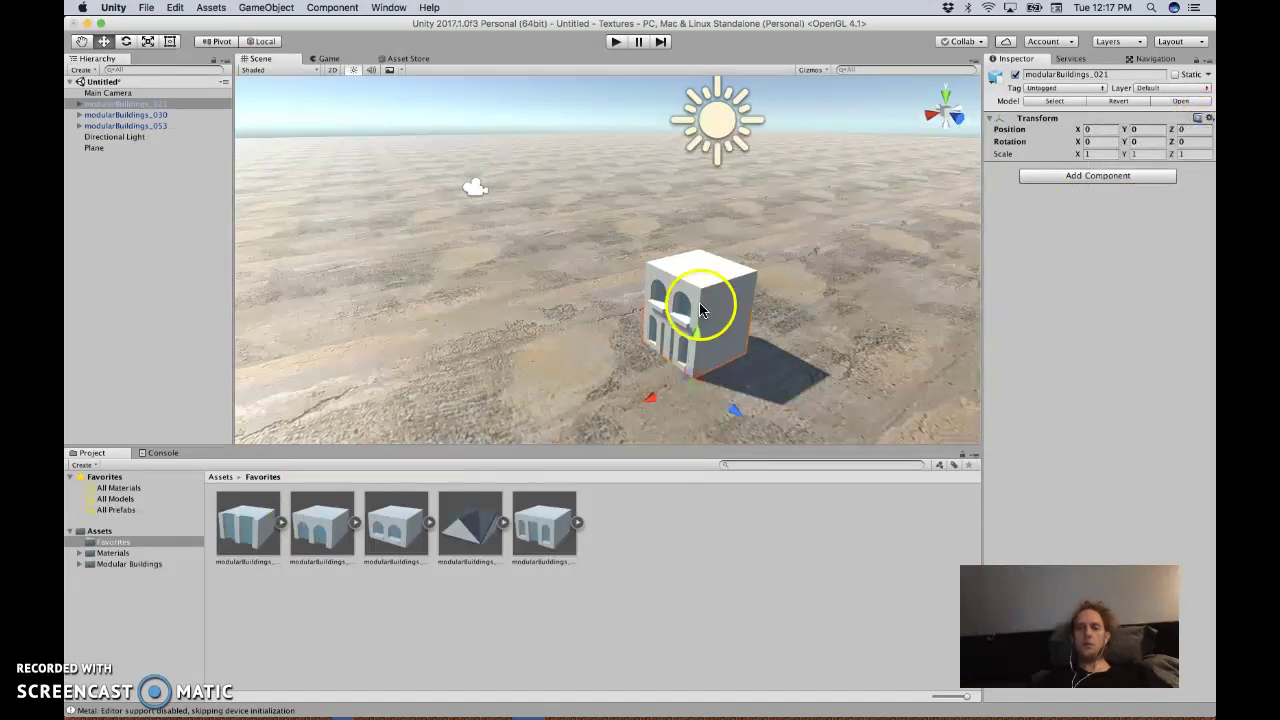
left_click(1143, 128)
type("1.2")
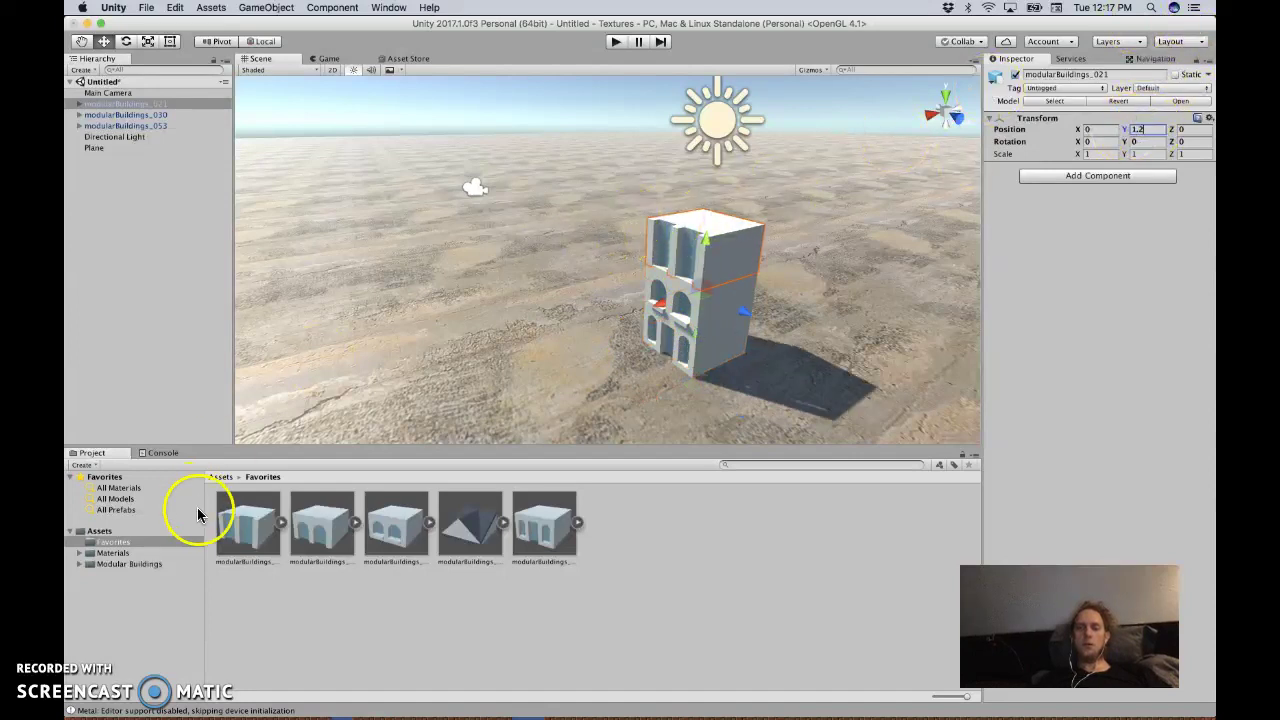
Drop another modularBuildings_021 copy, reset it to the origin, and set its Y to 1.8
left_click_drag(248, 528, 440, 374)
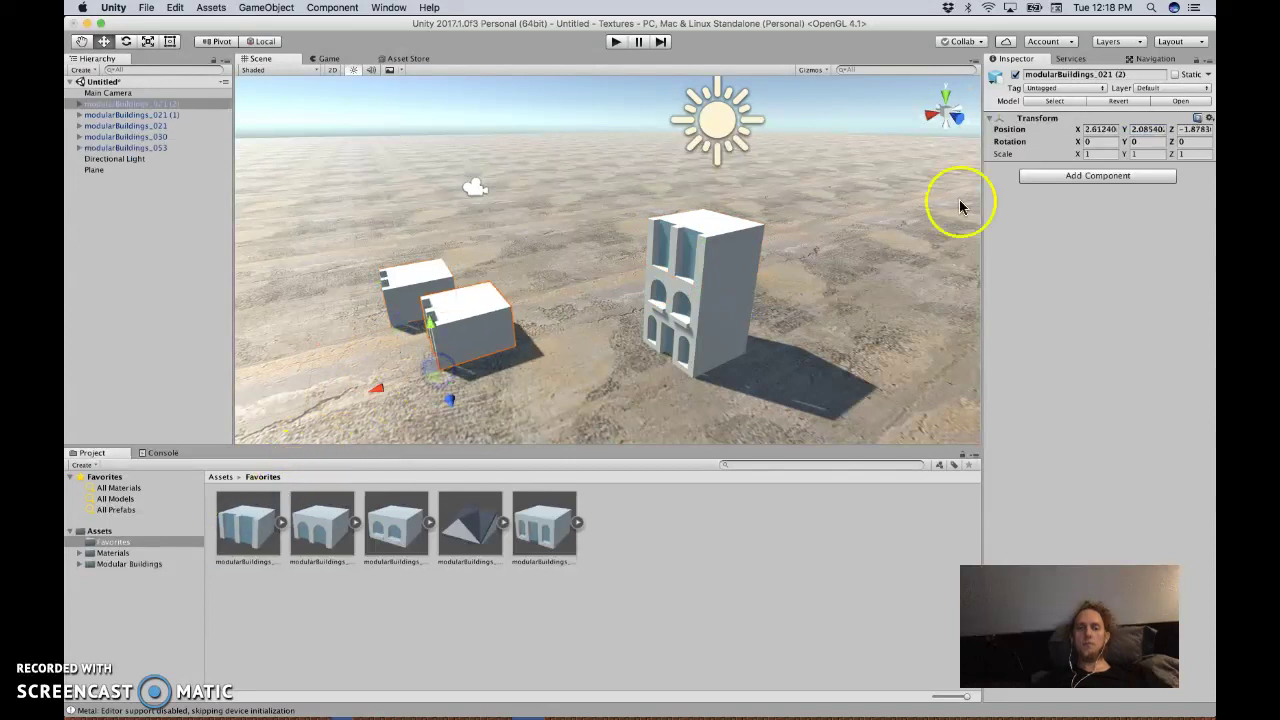
left_click(1209, 118)
left_click(1134, 214)
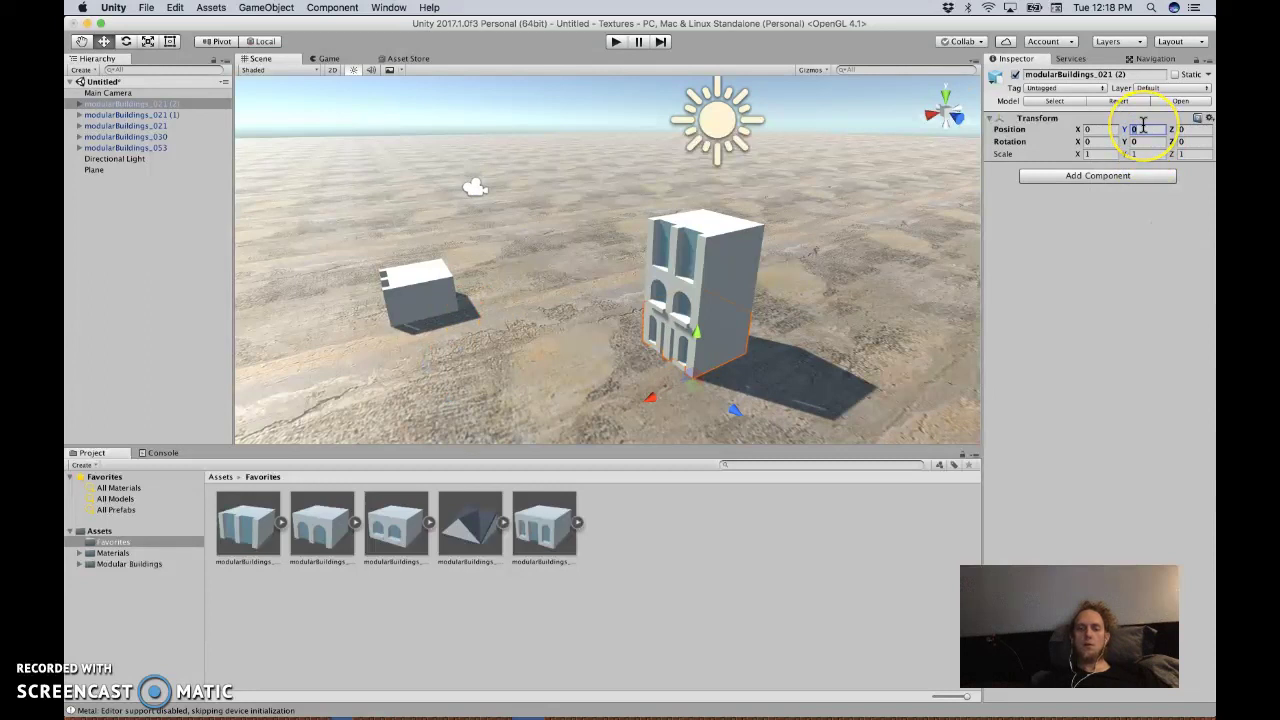
type("1.8")
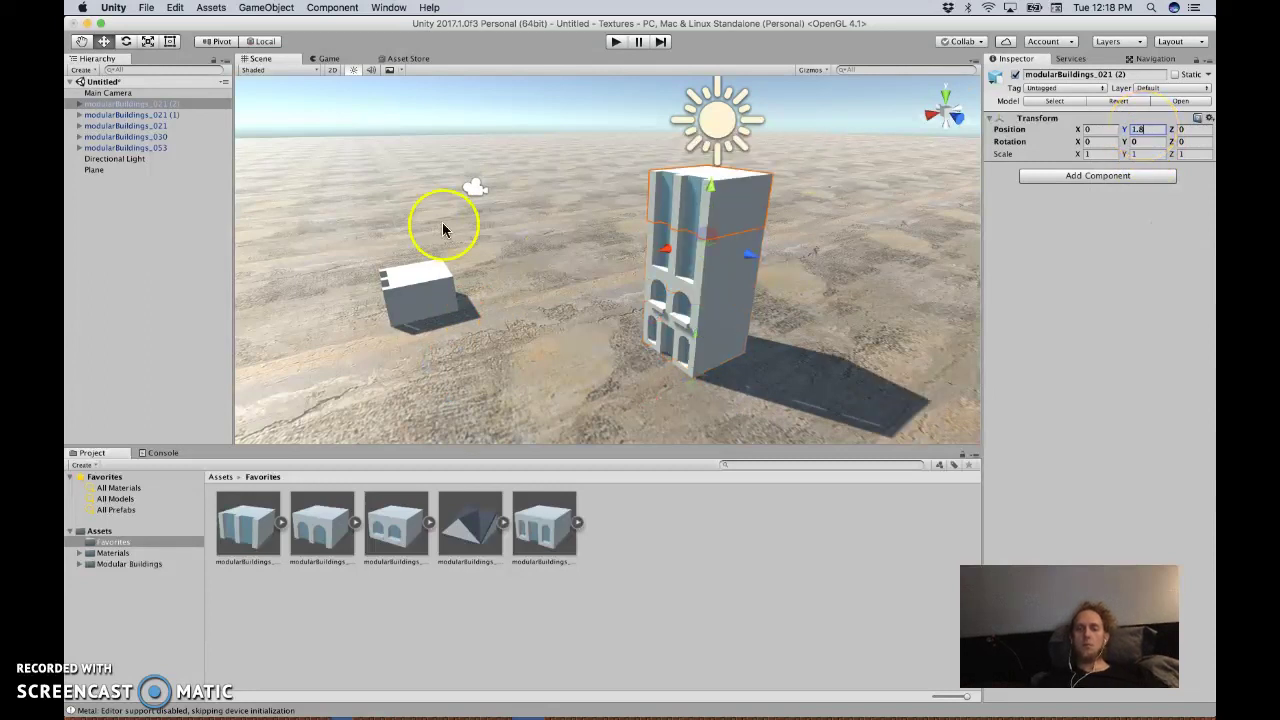
Reset the loose block piece beside the tower to the origin
left_click(434, 284)
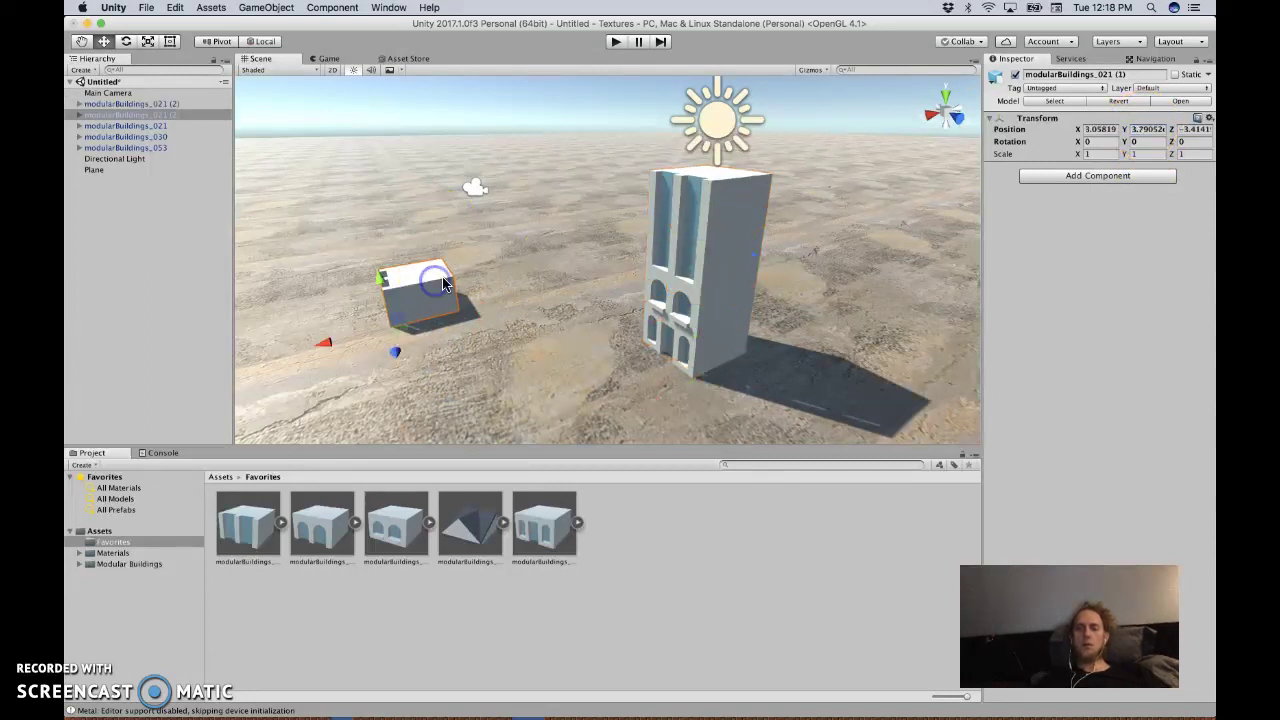
left_click(1201, 117)
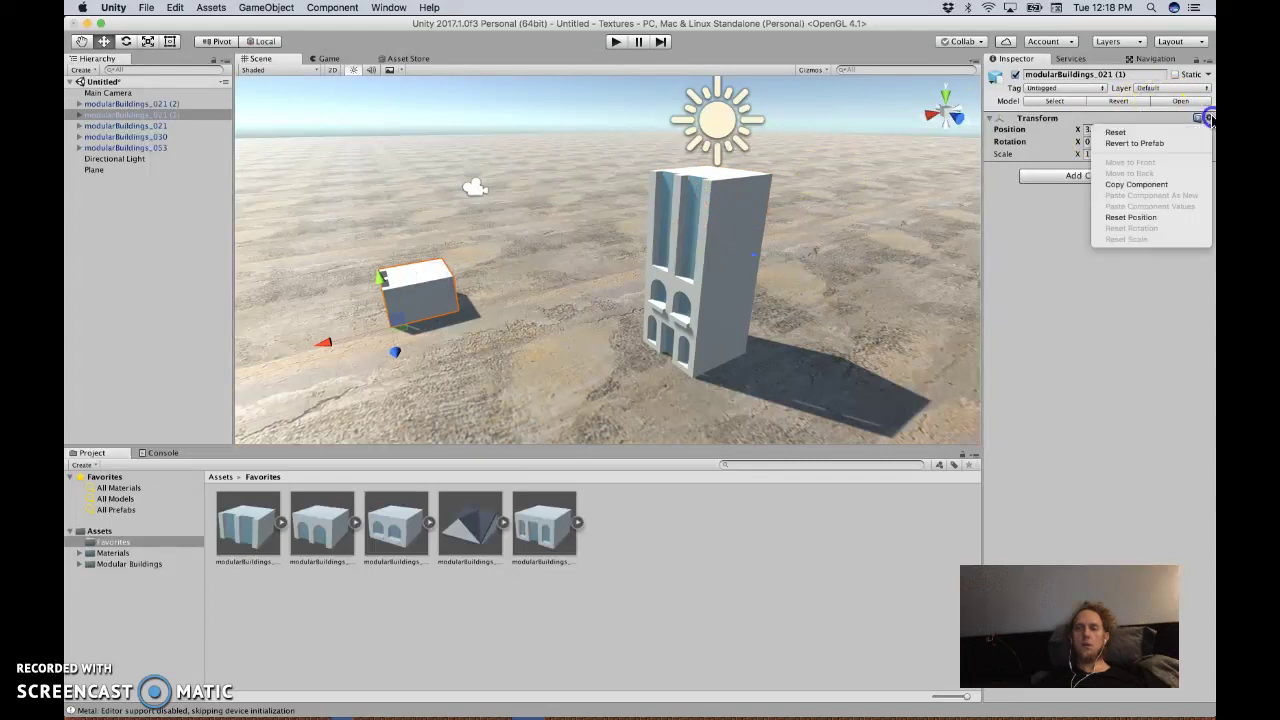
left_click(1118, 213)
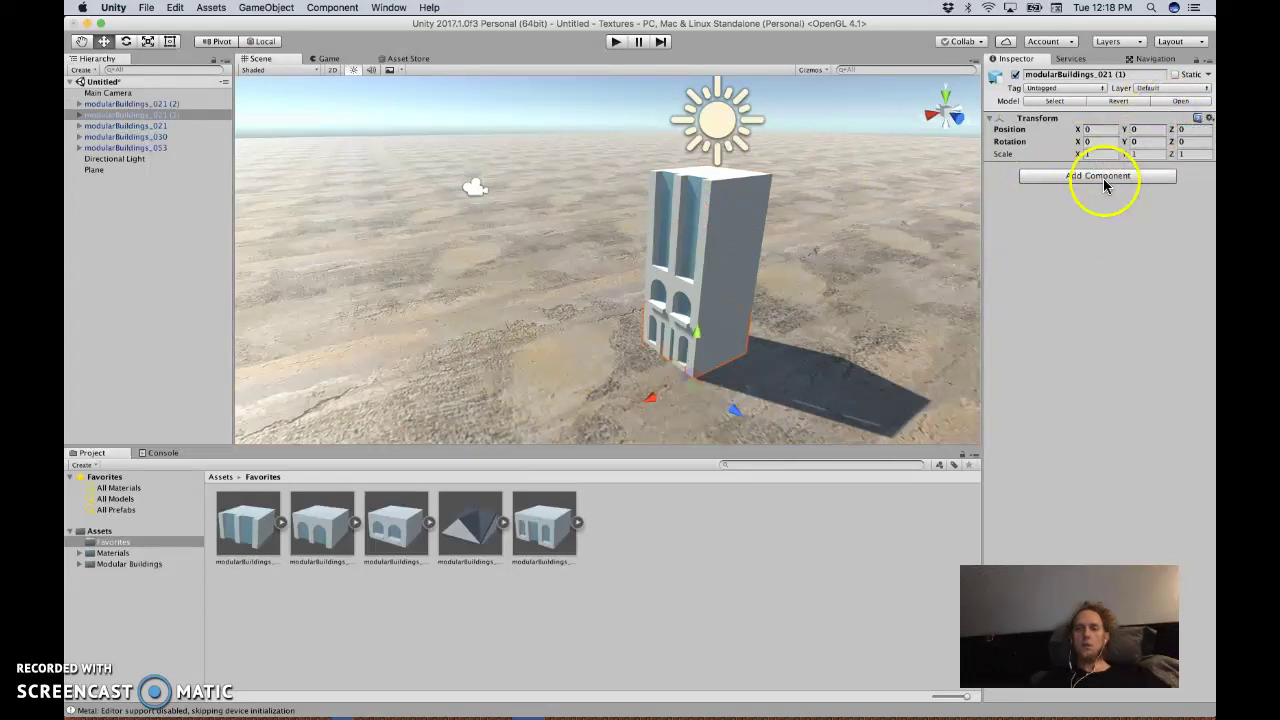
Set that block's Y to 2.4 and place modularBuildings_022 at the origin
type("2.4")
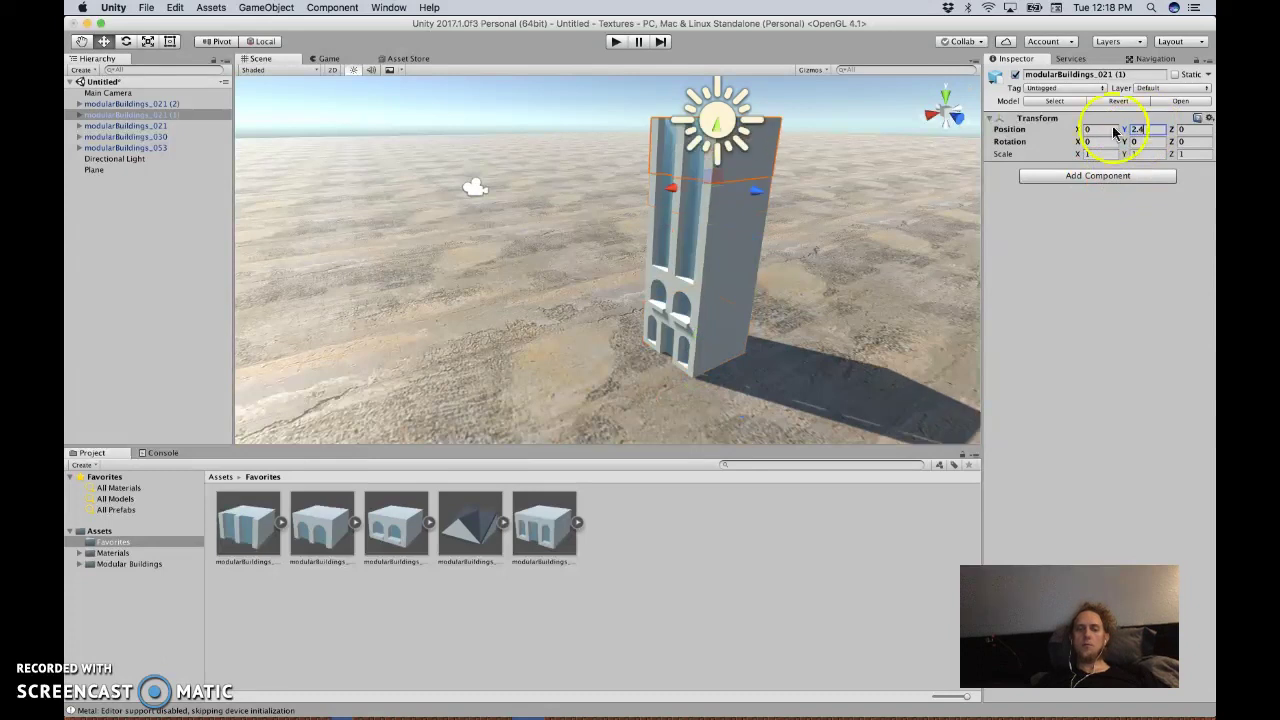
left_click_drag(345, 515, 411, 369)
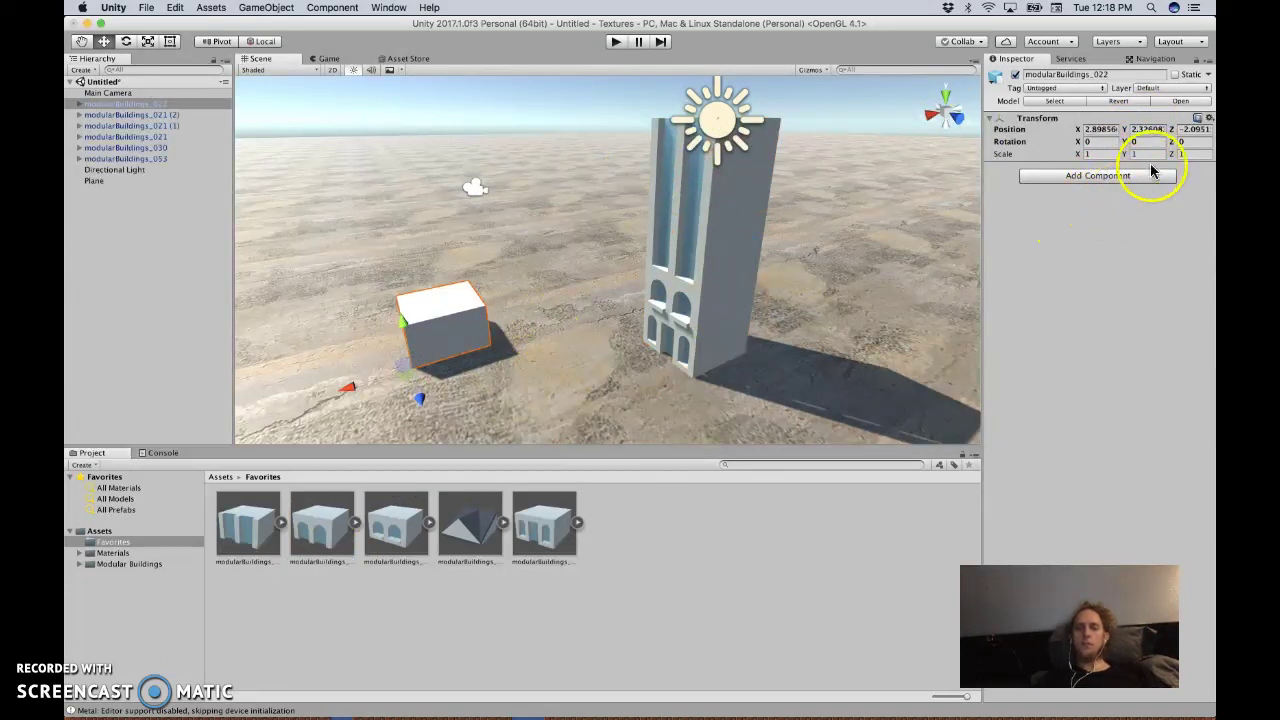
left_click(1209, 119)
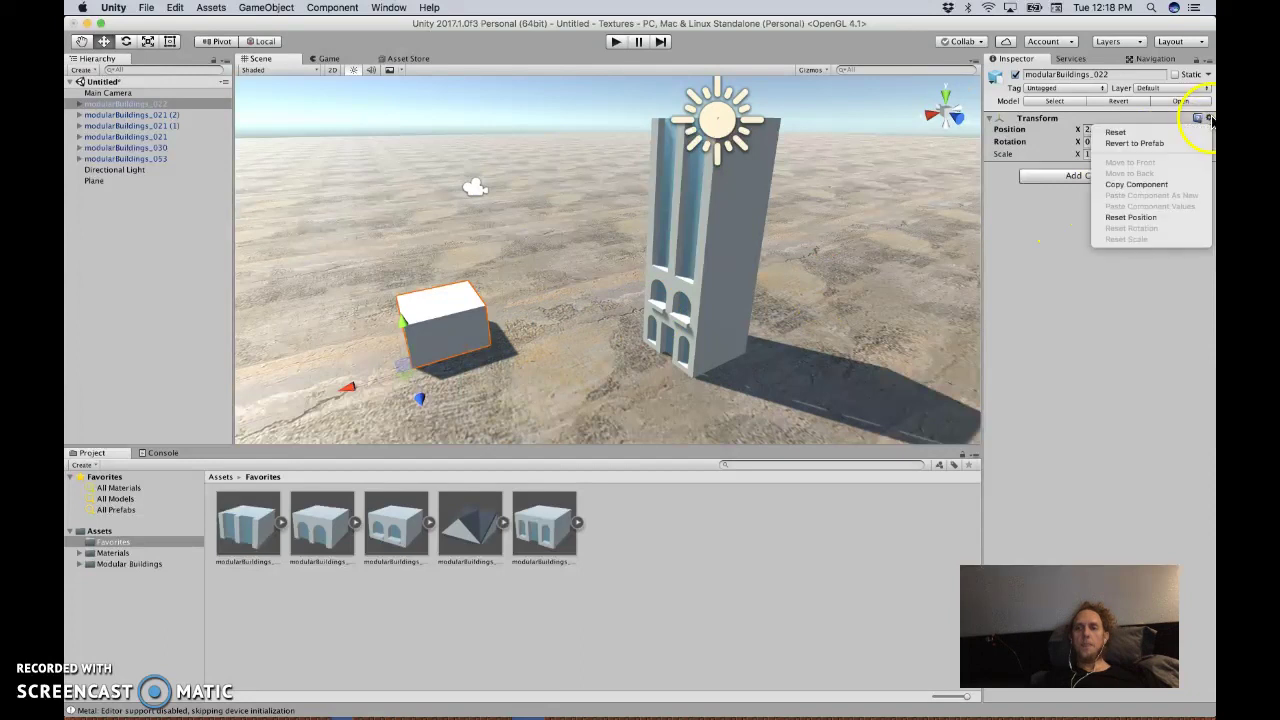
left_click(1126, 216)
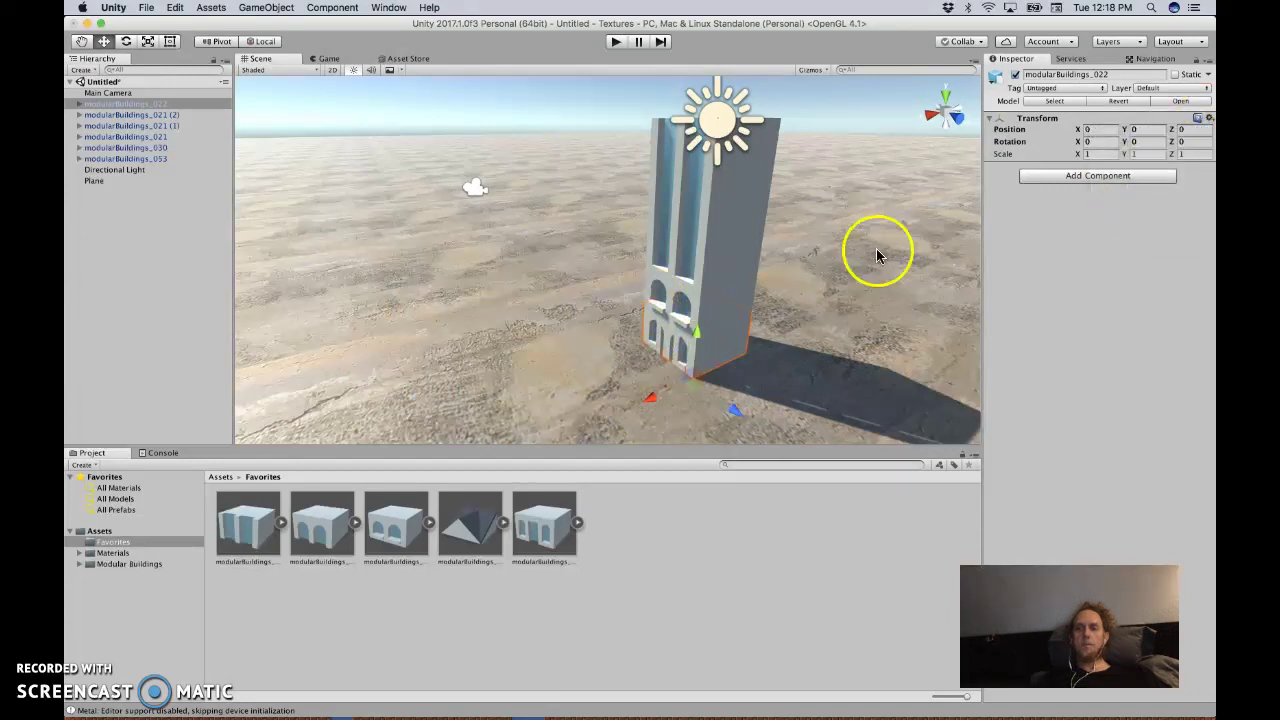
Raise modularBuildings_022 to height 3 so it caps the tower
left_click(1152, 132)
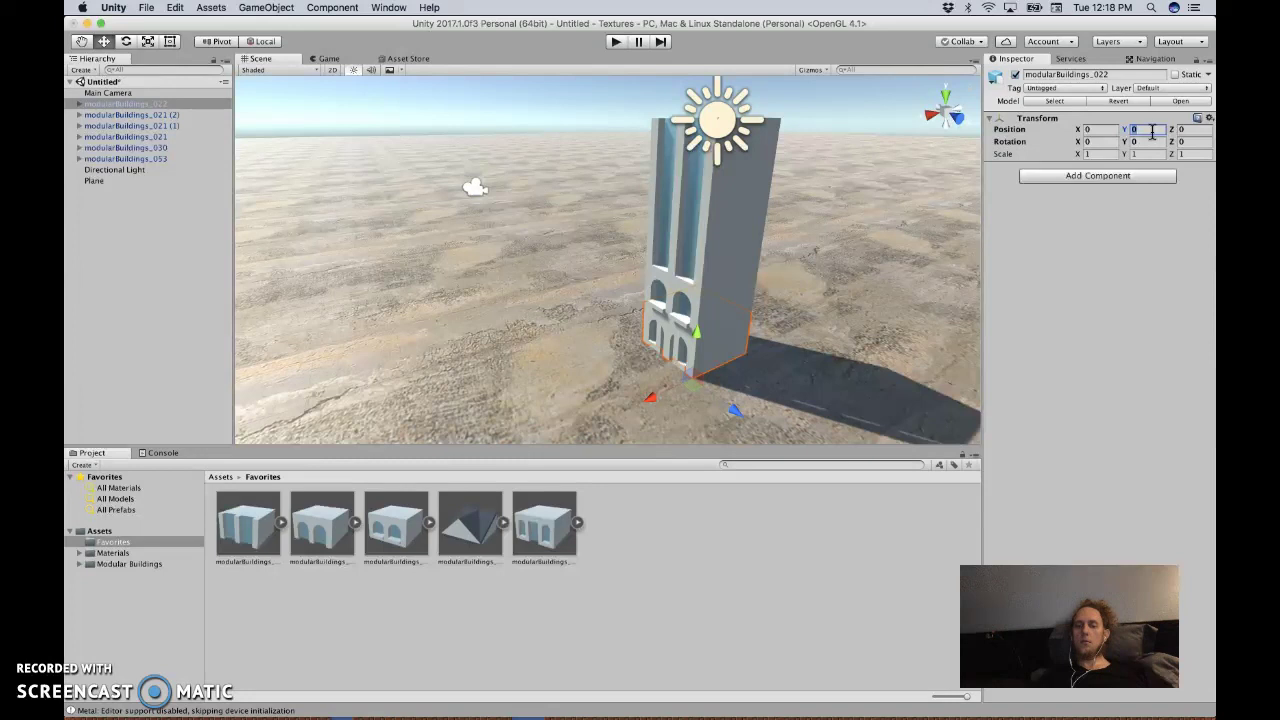
type("3")
left_click(637, 330, "alt")
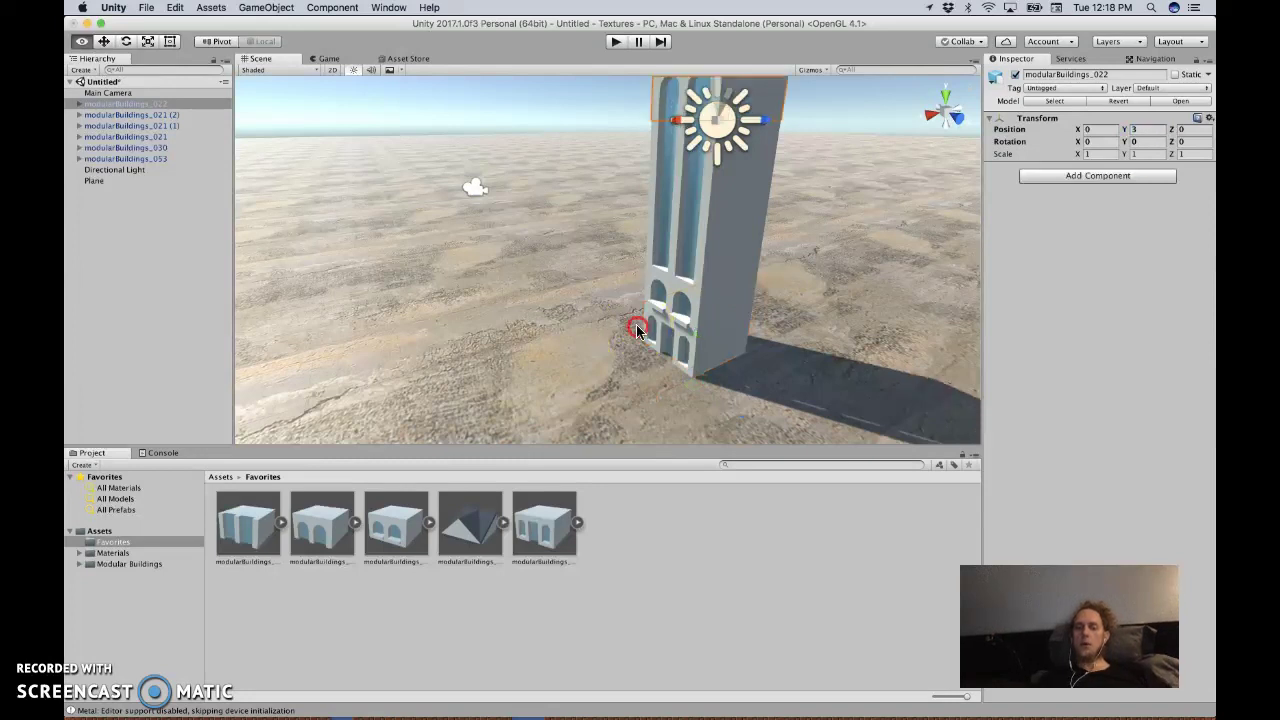
left_click_drag(637, 330, 641, 350, "alt")
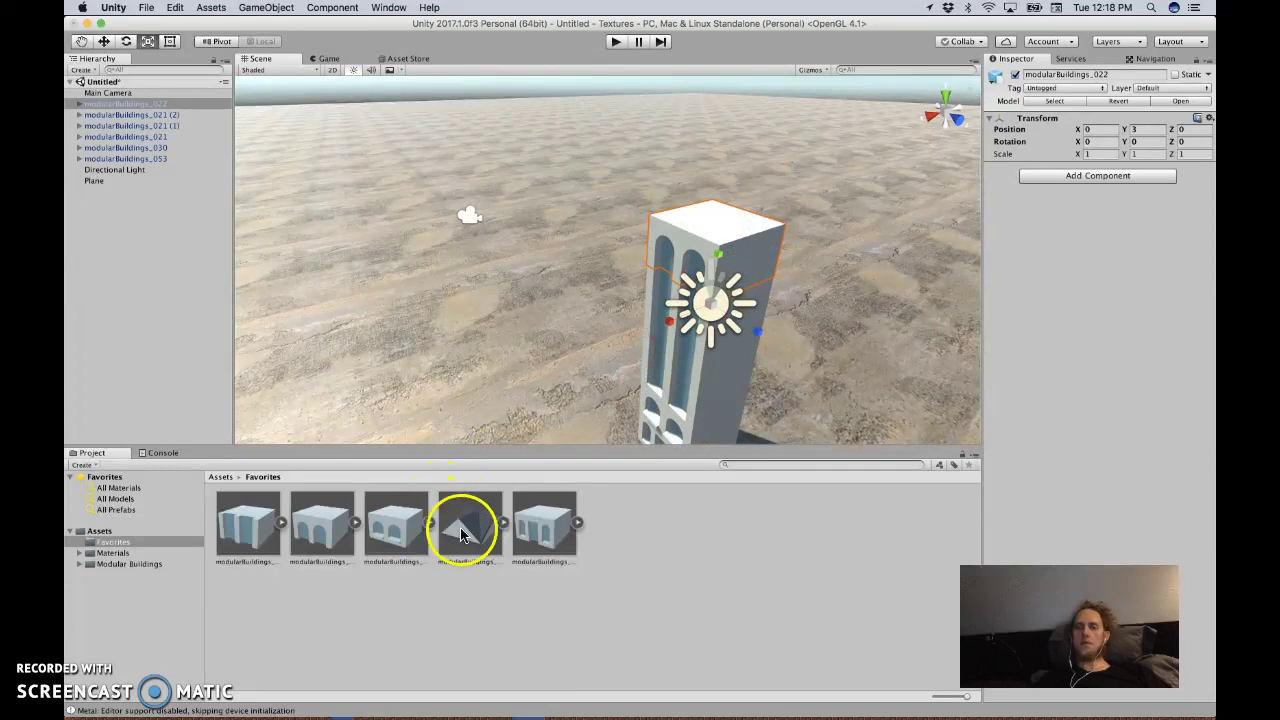
Place pyramid roof modularBuildings_044 at the origin and raise it to 0, 3.6, 0
left_click_drag(470, 522, 461, 350)
left_click(1208, 300)
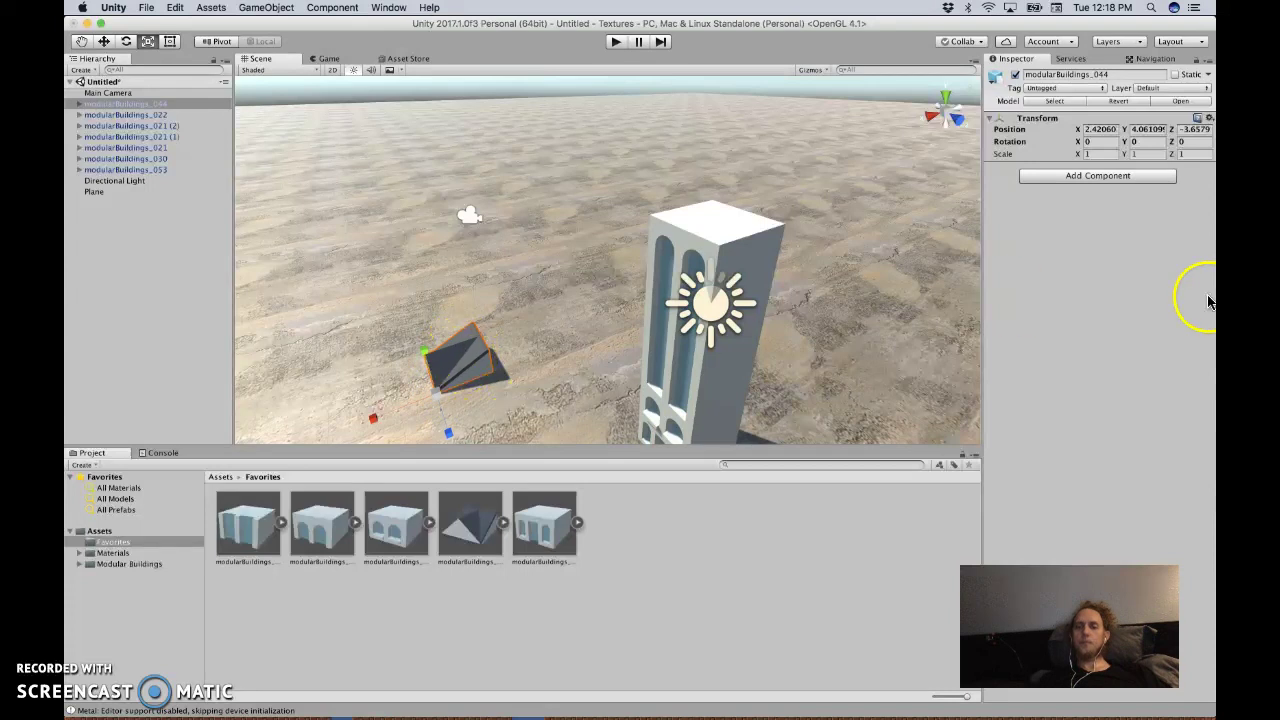
left_click(1208, 118)
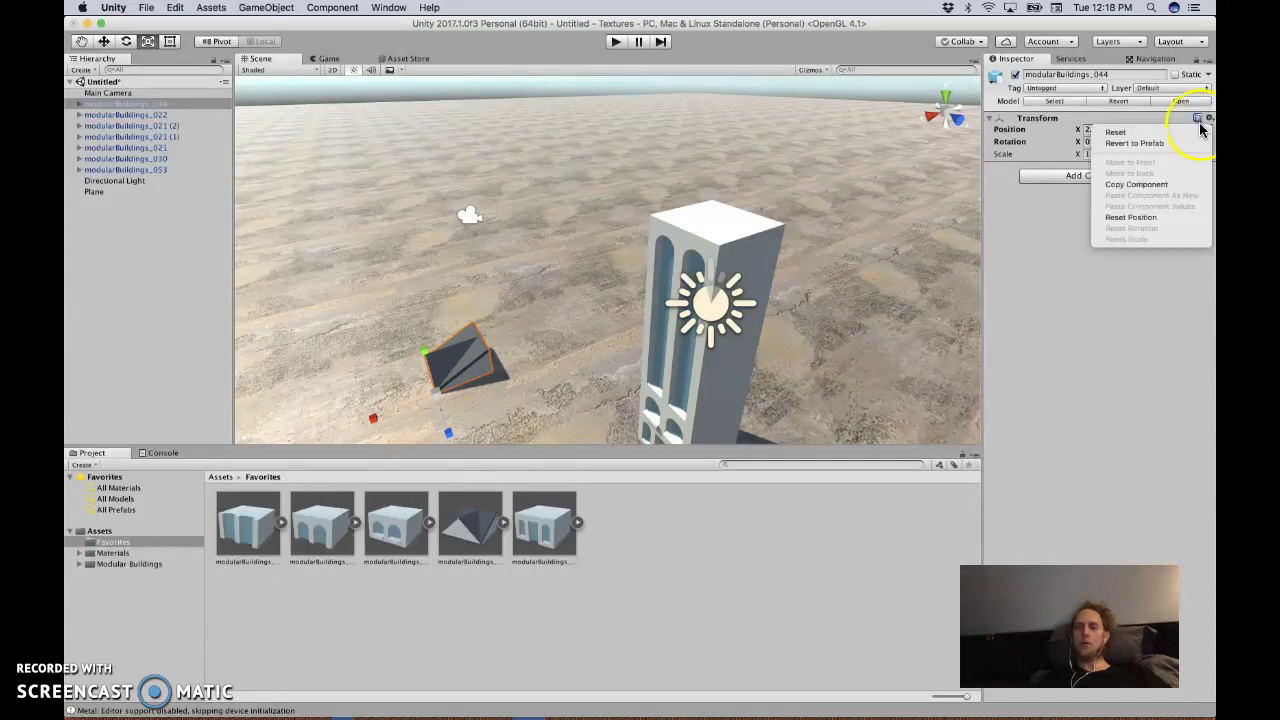
left_click(1149, 212)
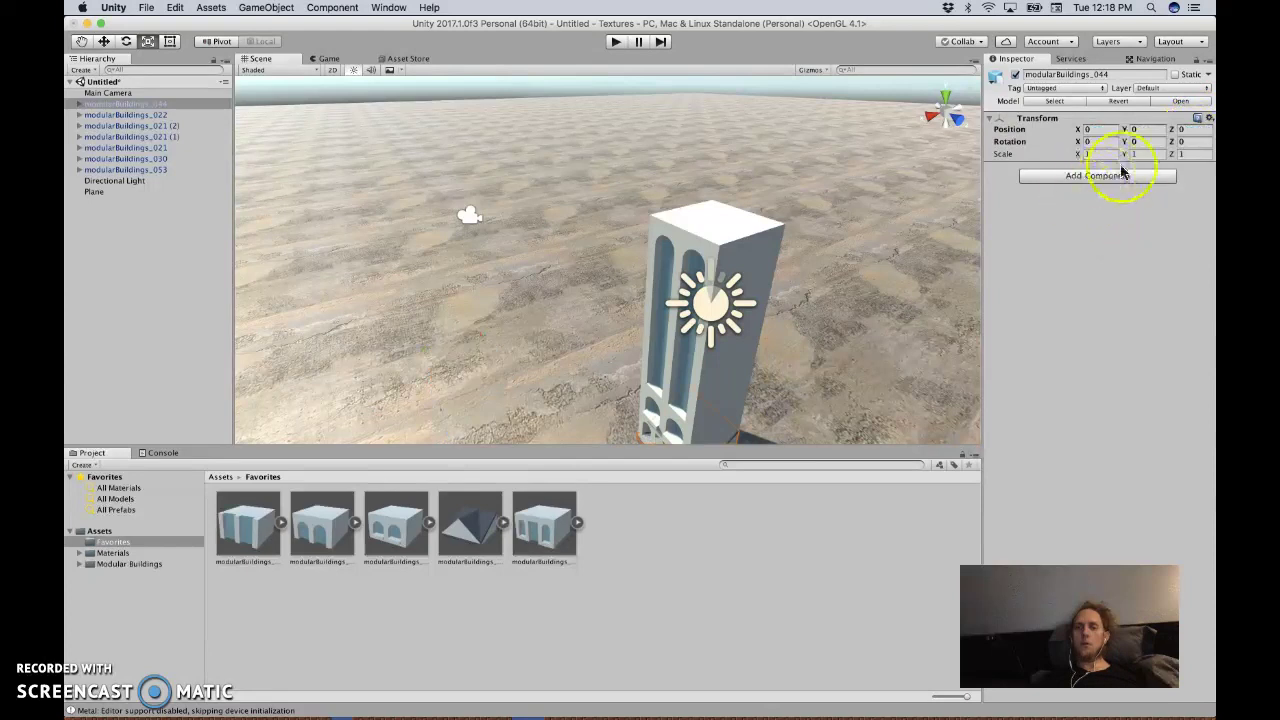
type("10")
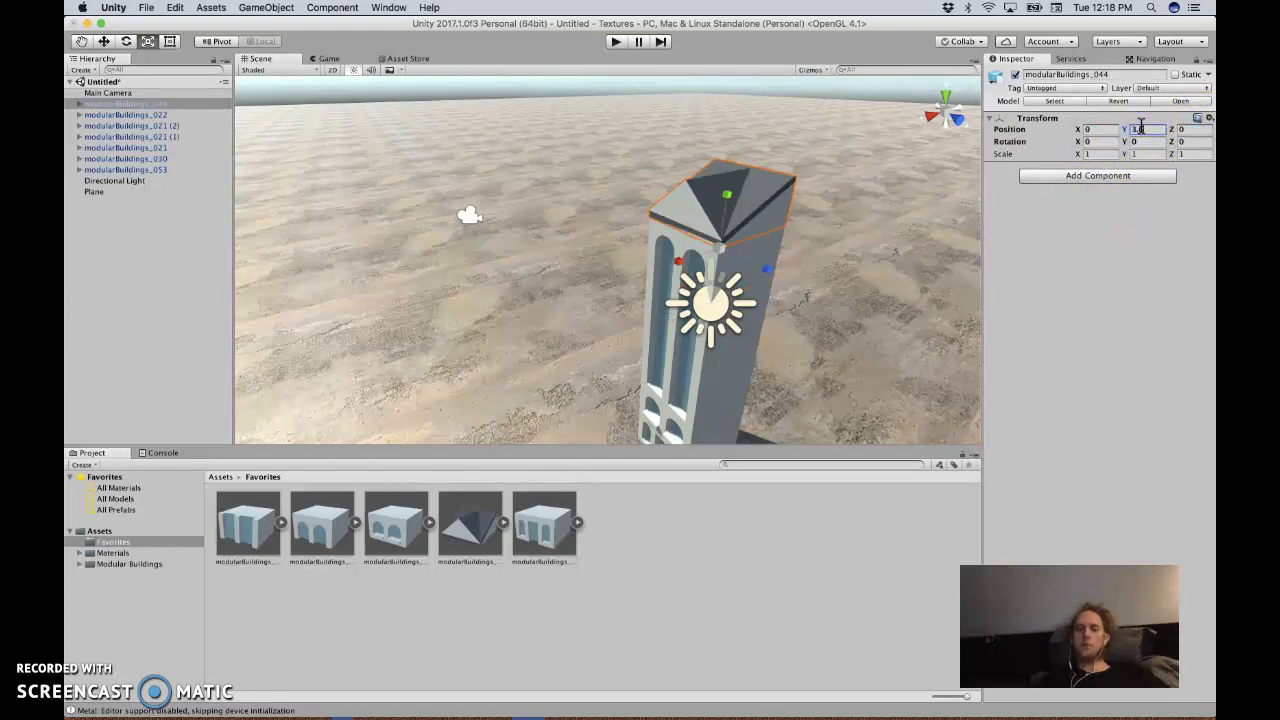
left_click_drag(586, 246, 701, 215, "alt")
Zoom and fly the camera to frame the whole pyramid-roofed tower on the concrete ground
scroll(701, 215, "up", 3)
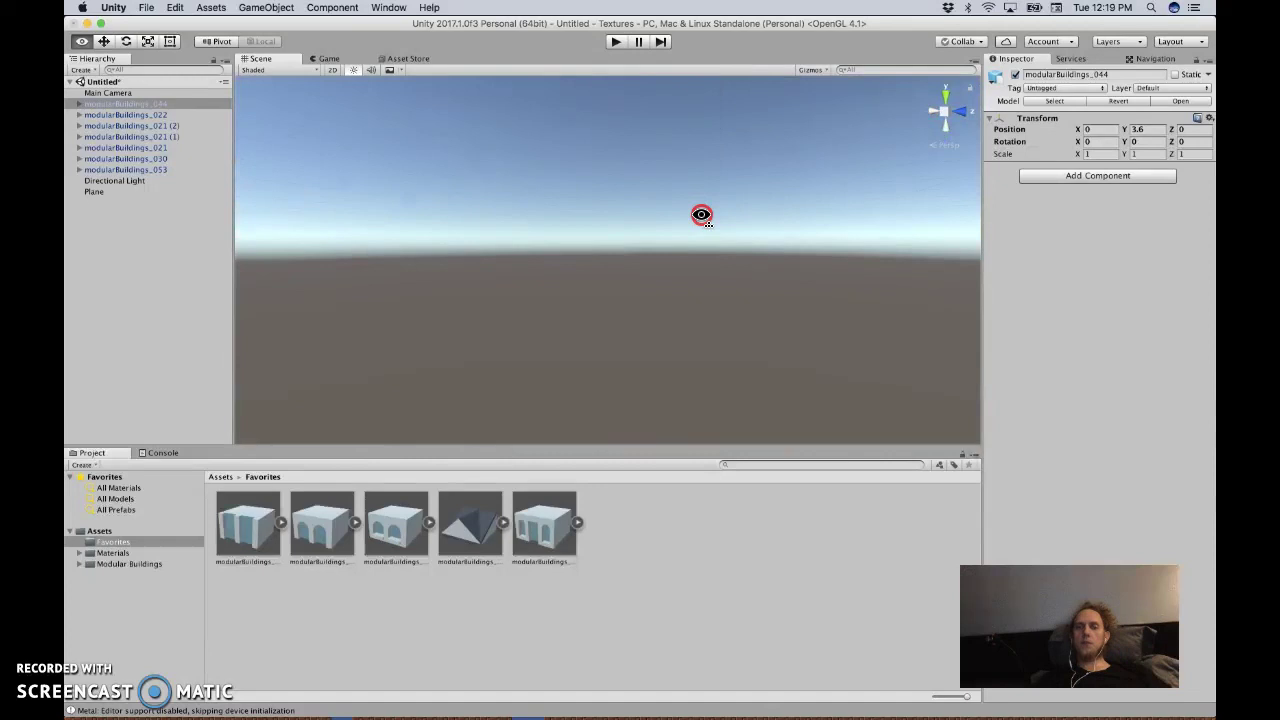
scroll(701, 215, "down", 5)
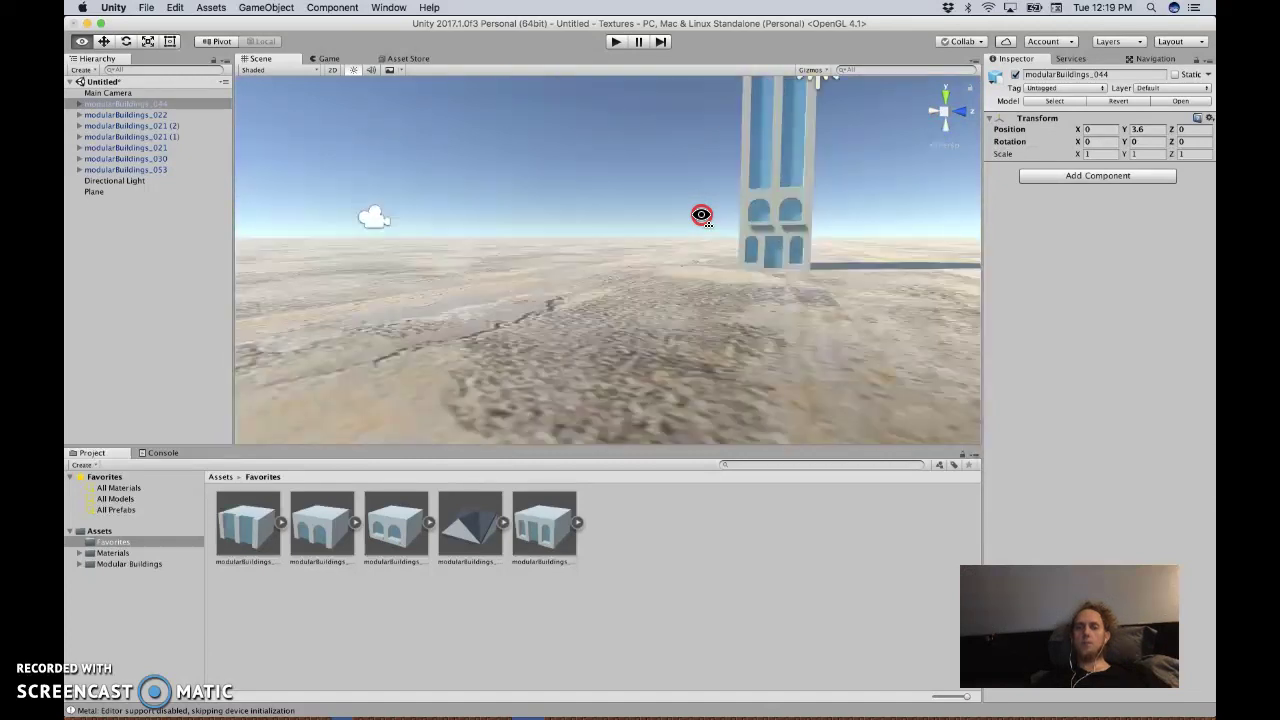
scroll(717, 217, "down", 3)
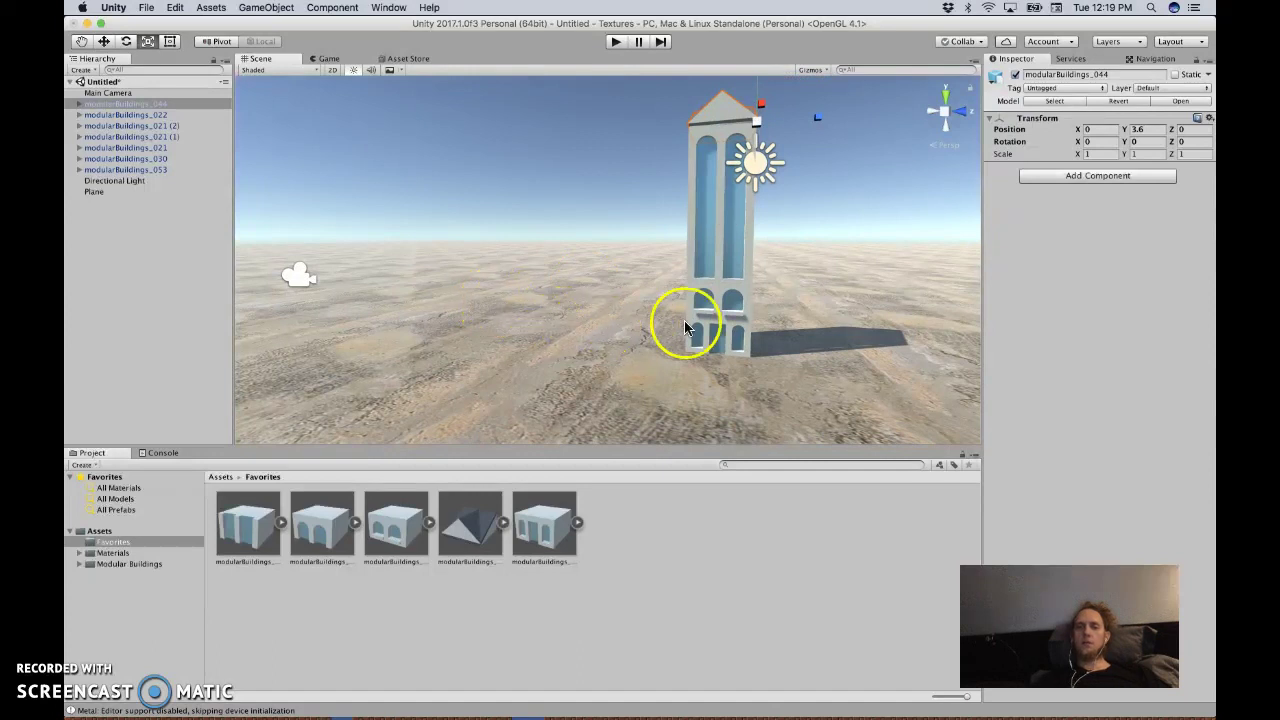
right_click_drag(684, 320, 742, 308)
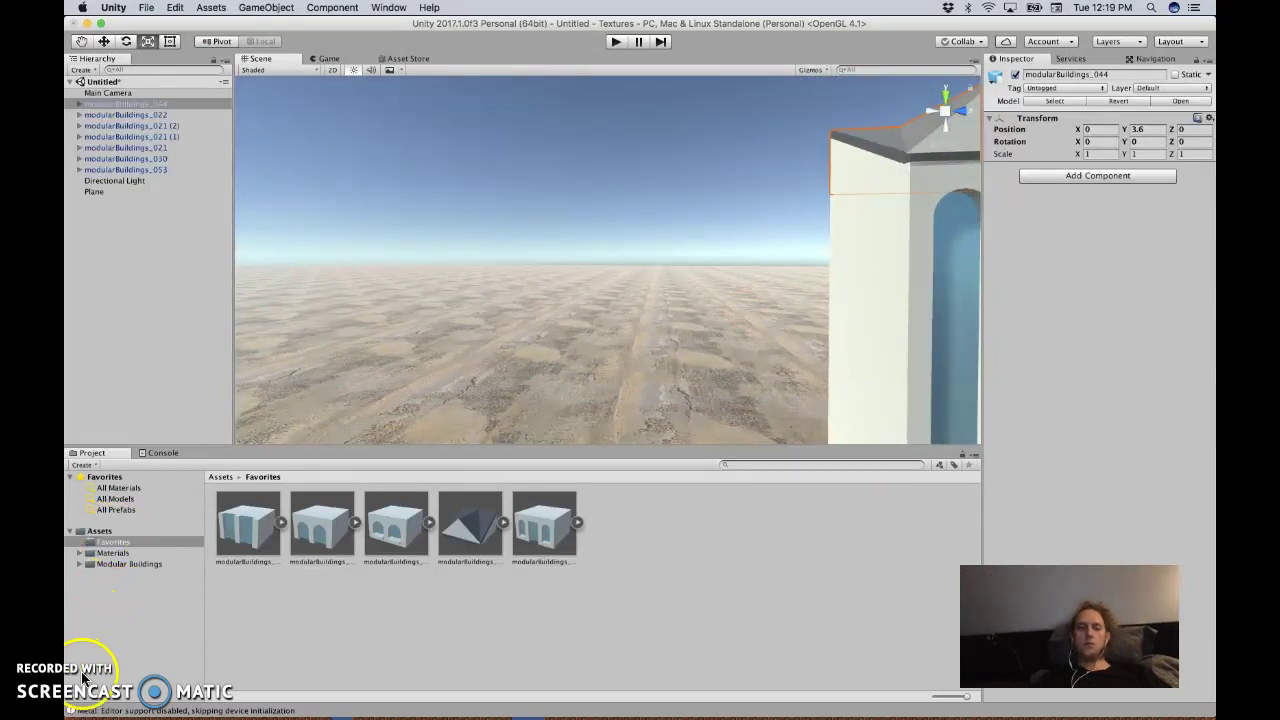
right_click_drag(606, 306, 597, 347)
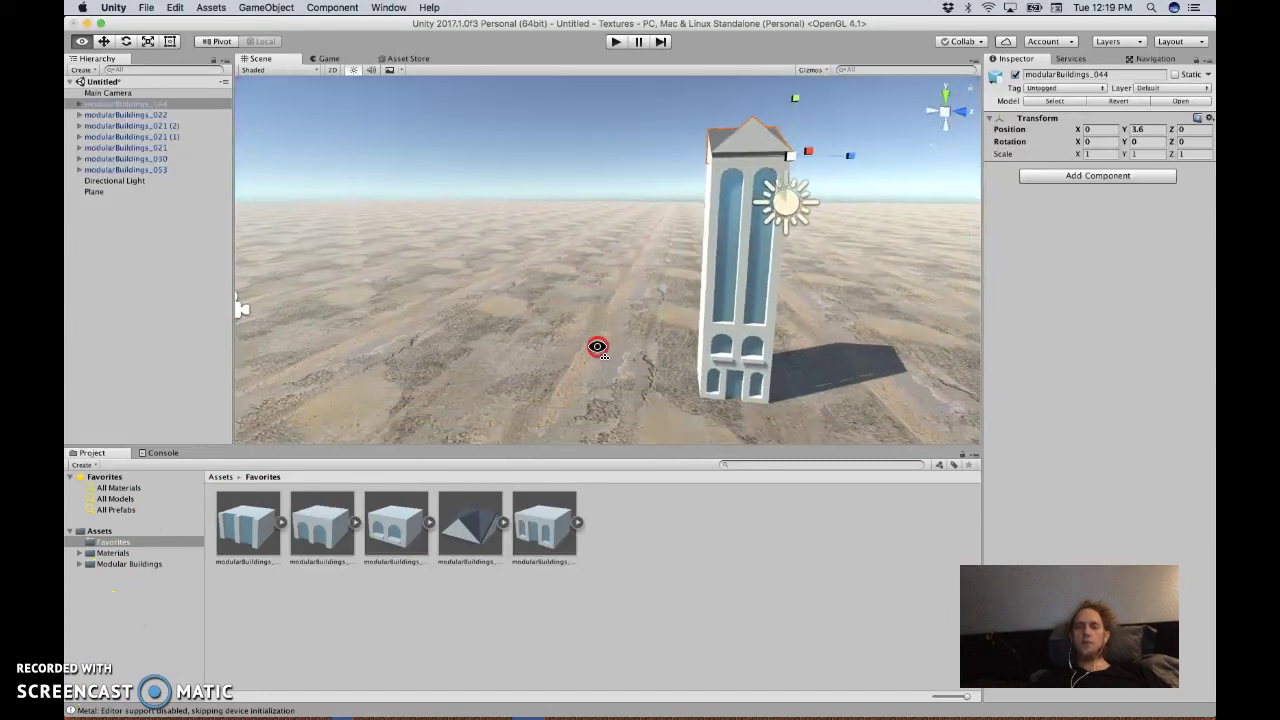
left_click(615, 43)
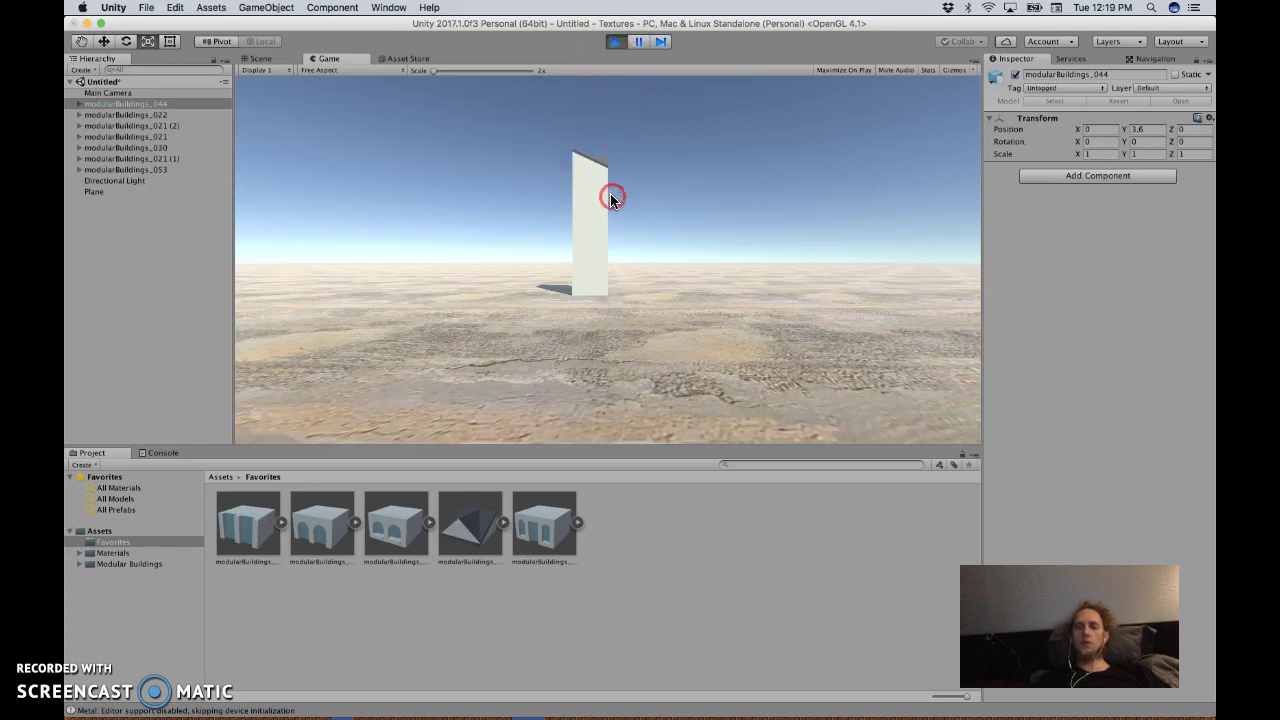
left_click(615, 41)
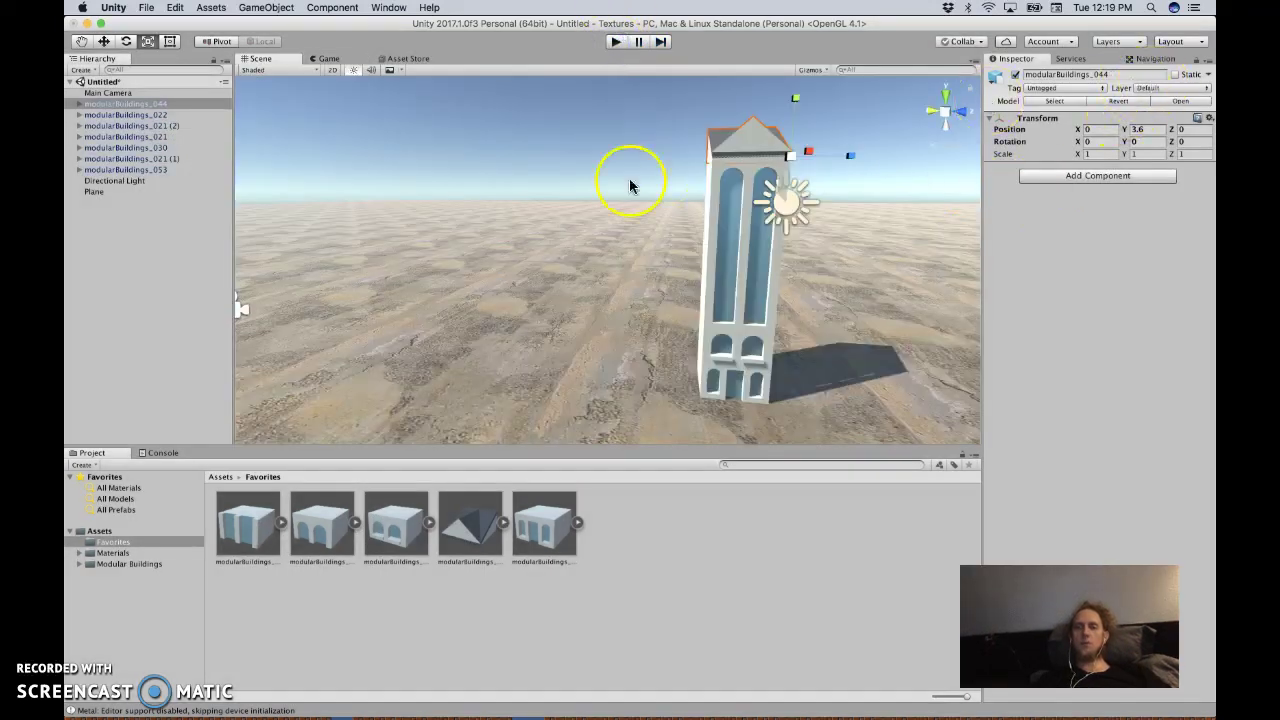